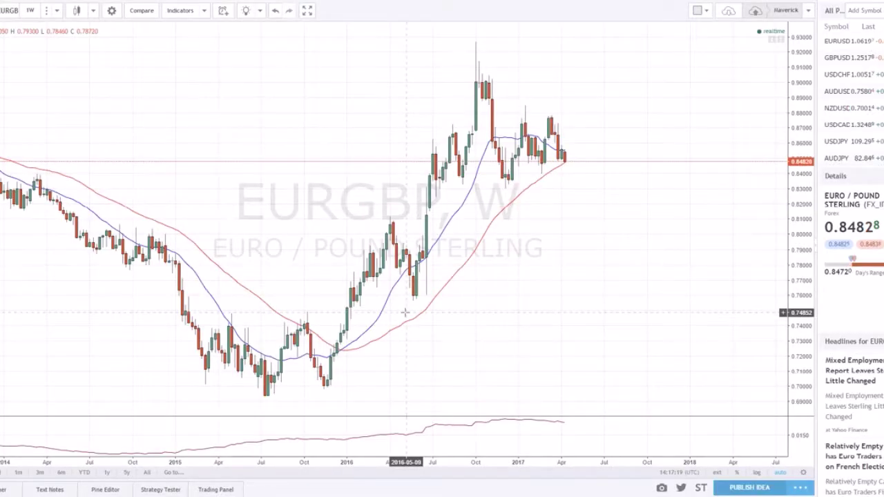
Draw a trend line under the weekly lows from about 0.698 in mid-November 2015 to about 0.865 in mid-May 2017.
scroll(405, 314, up, 2)
drag(405, 314, 476, 313)
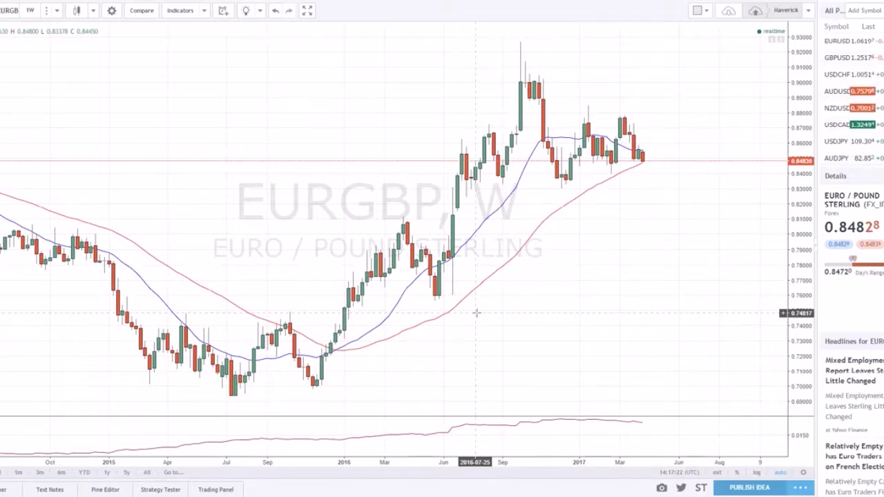
click(294, 161)
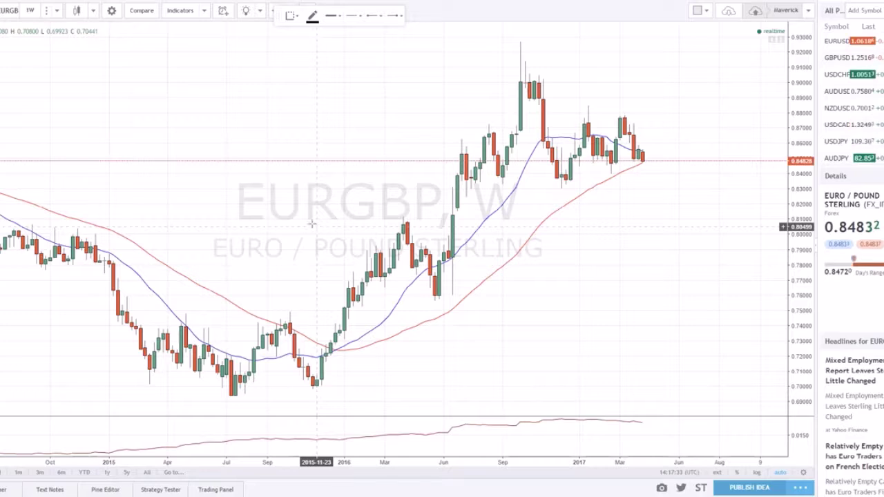
drag(316, 226, 295, 211)
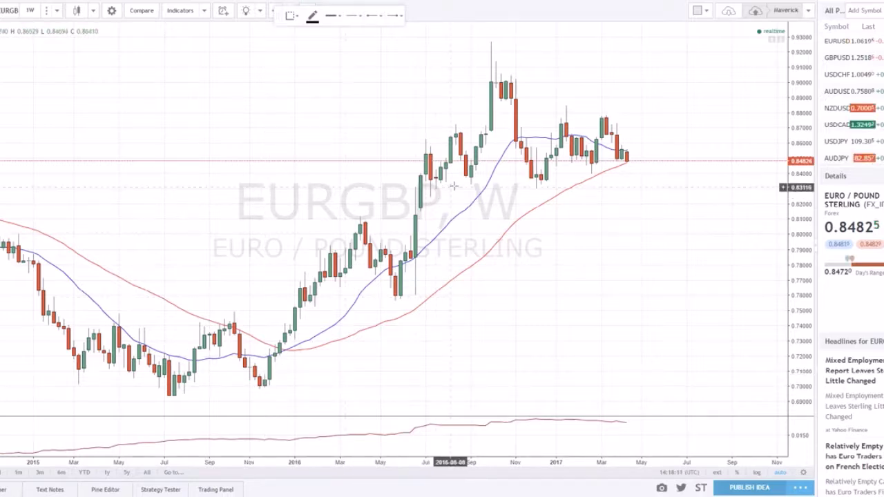
click(259, 388)
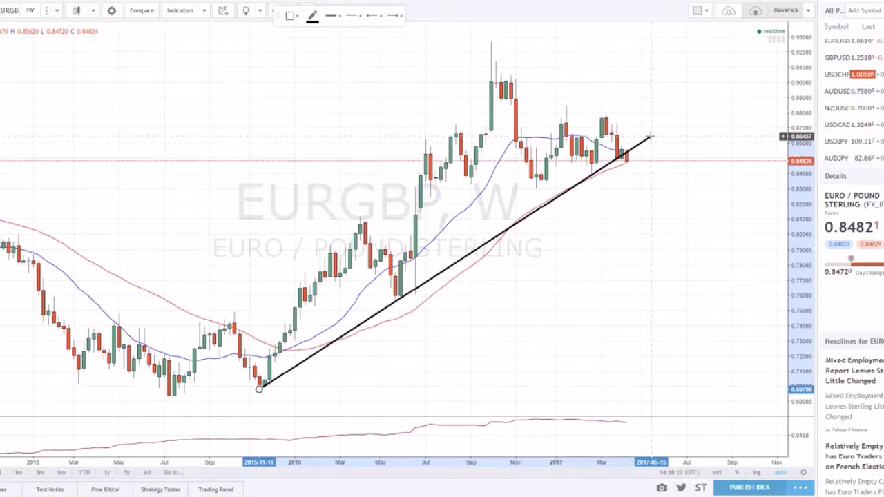
click(650, 136)
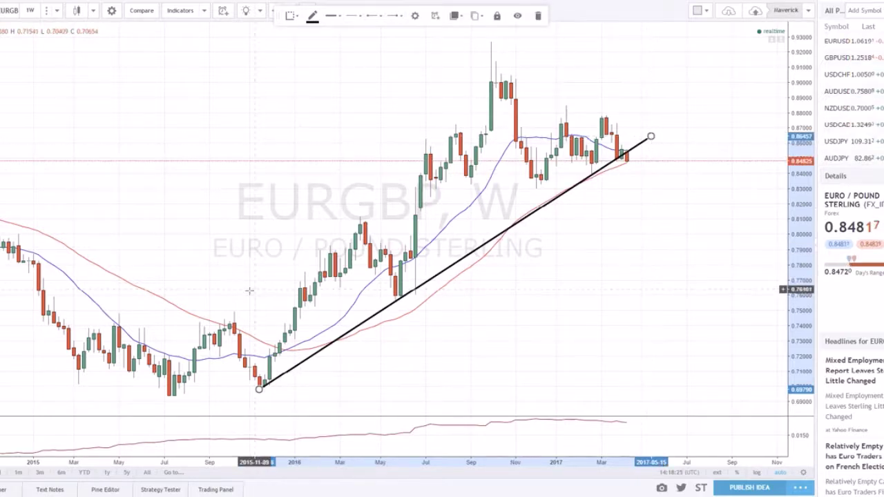
Move the trend line's starting point to about 0.695 on 2015-11-09 and colour the line blue.
drag(260, 390, 255, 394)
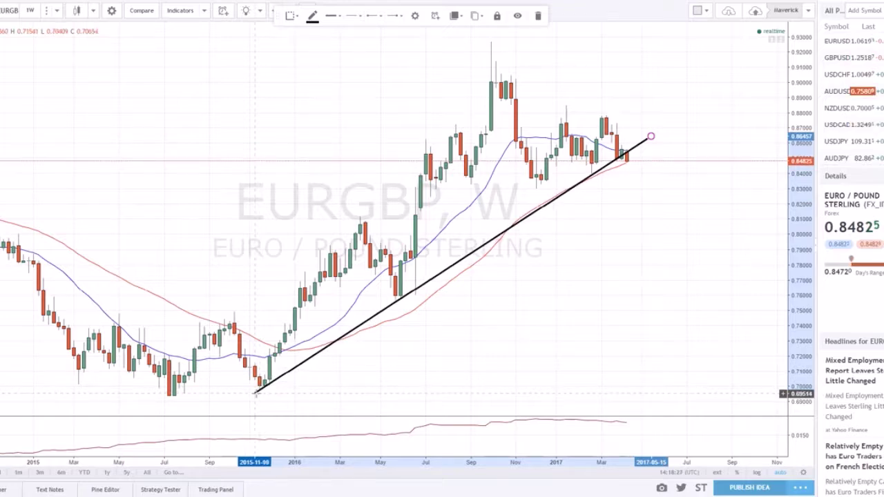
click(313, 19)
click(377, 47)
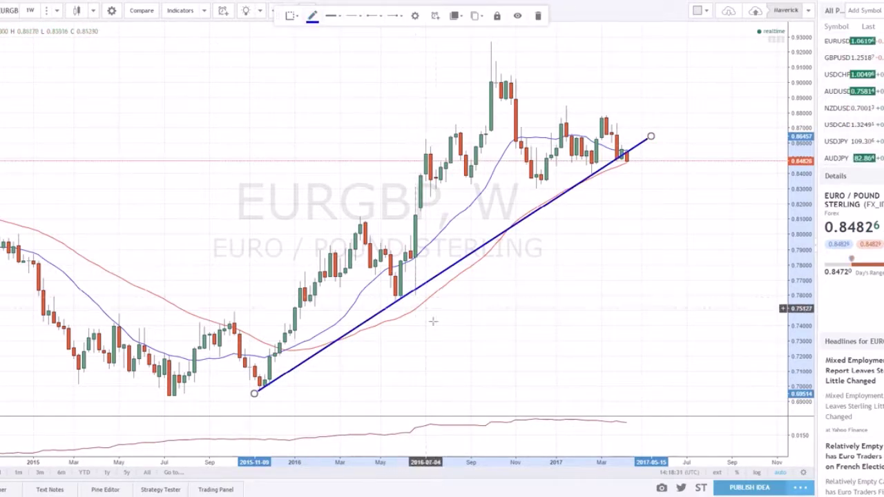
click(431, 321)
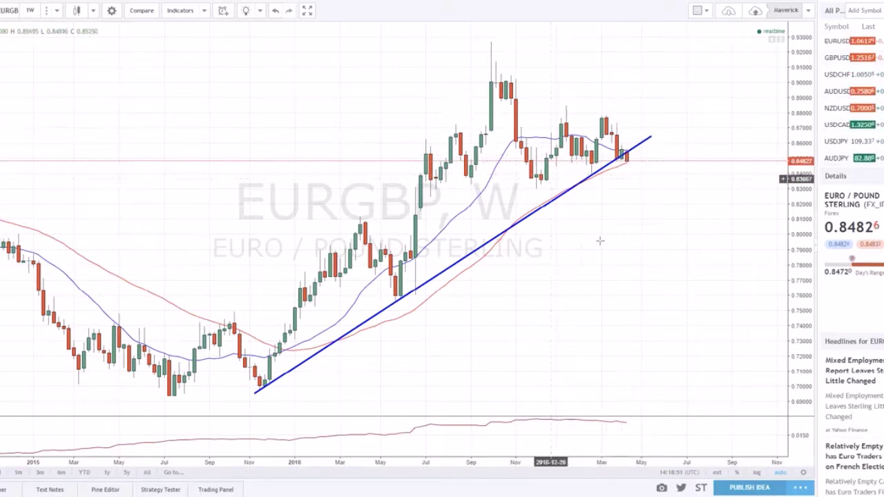
Fine-tune the blue trend line by raising its May 2017 endpoint to about 0.8655.
scroll(575, 228, up, 5)
scroll(576, 228, up, 2)
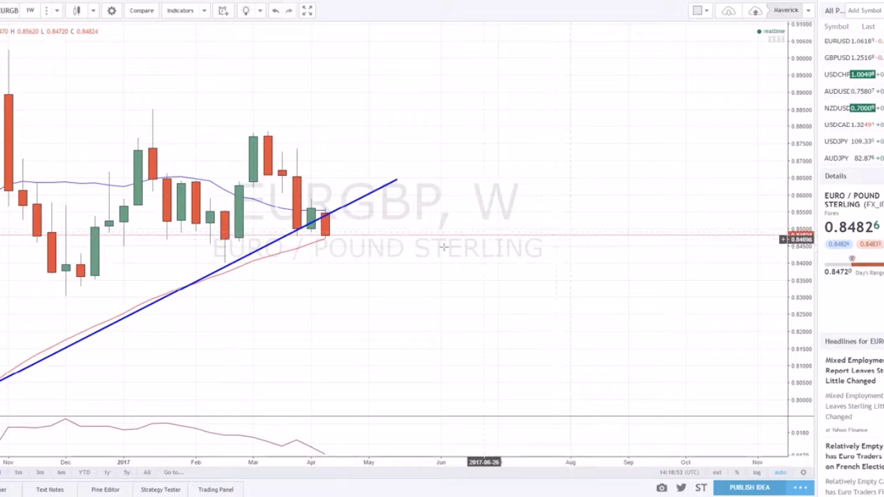
scroll(519, 291, up, 3)
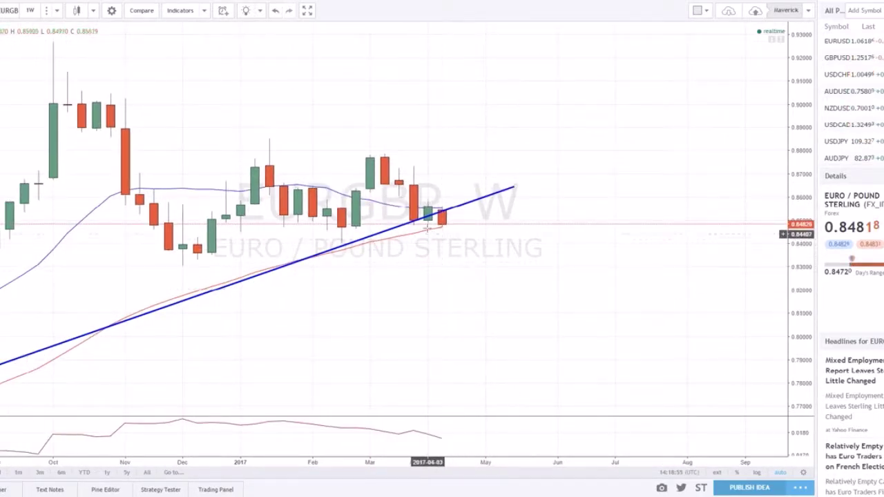
click(514, 187)
drag(515, 187, 513, 184)
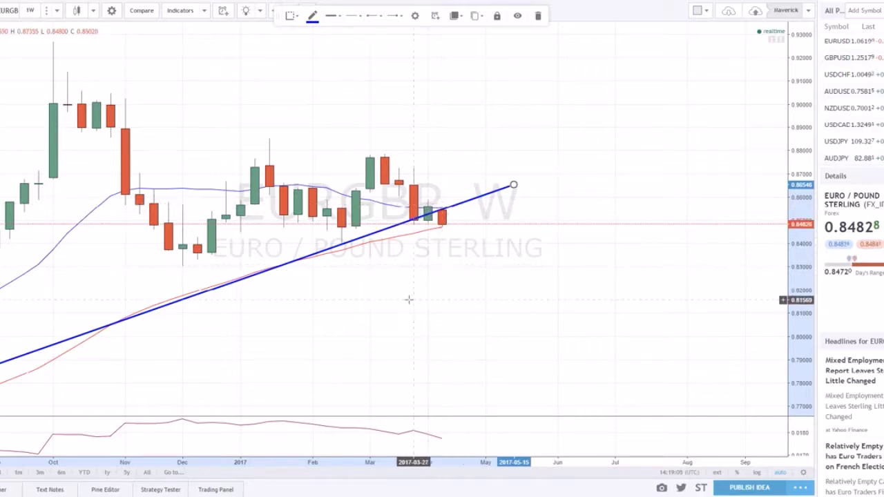
scroll(408, 299, down, 5)
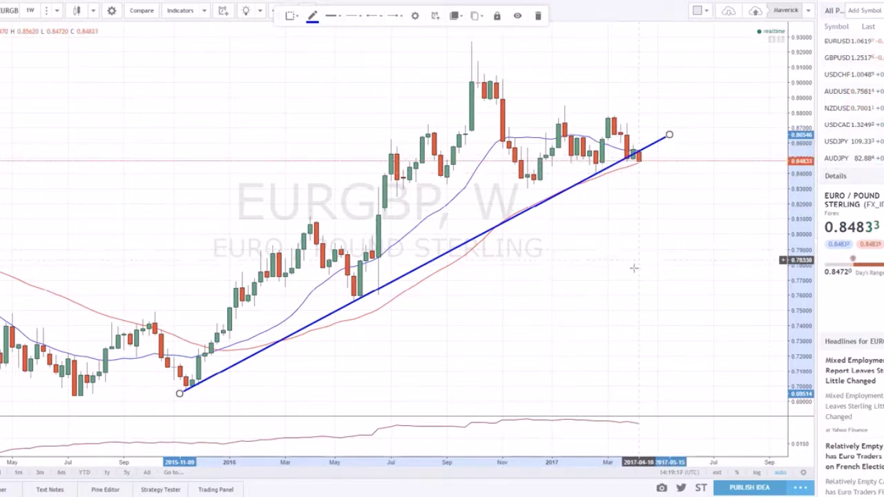
click(602, 243)
Draw a roughly parallel line above the highs from about 0.803 in November 2015 to about 0.936 in January 2017, and delete it.
scroll(290, 348, down, 1)
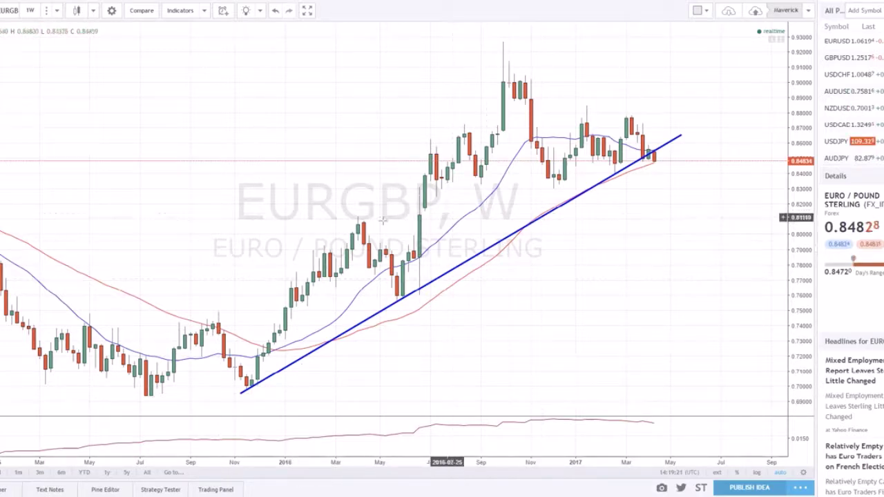
scroll(242, 221, down, 2)
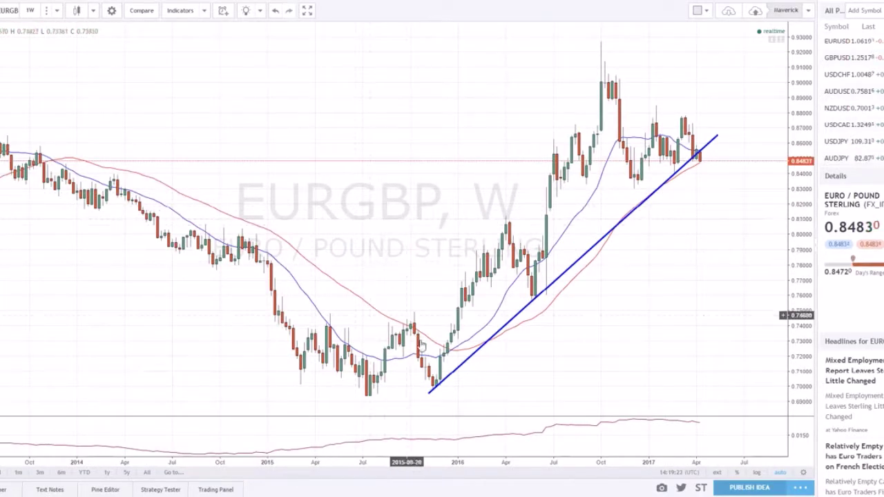
key(alt+t)
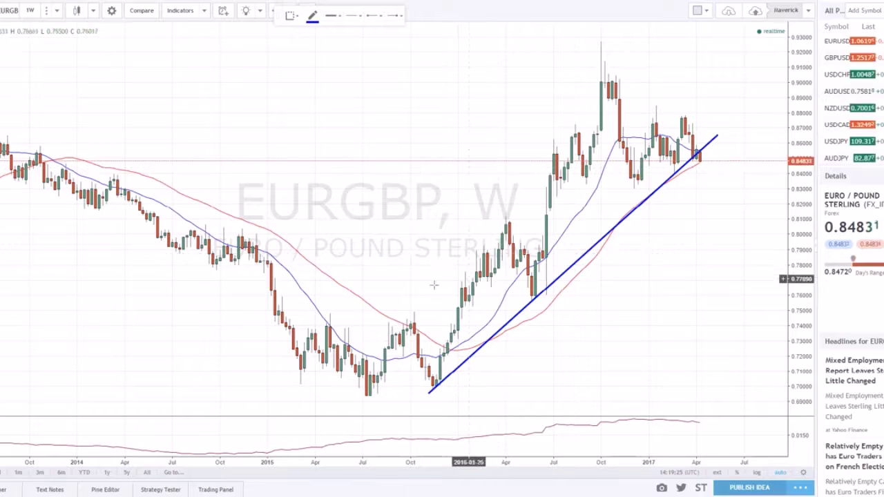
click(425, 230)
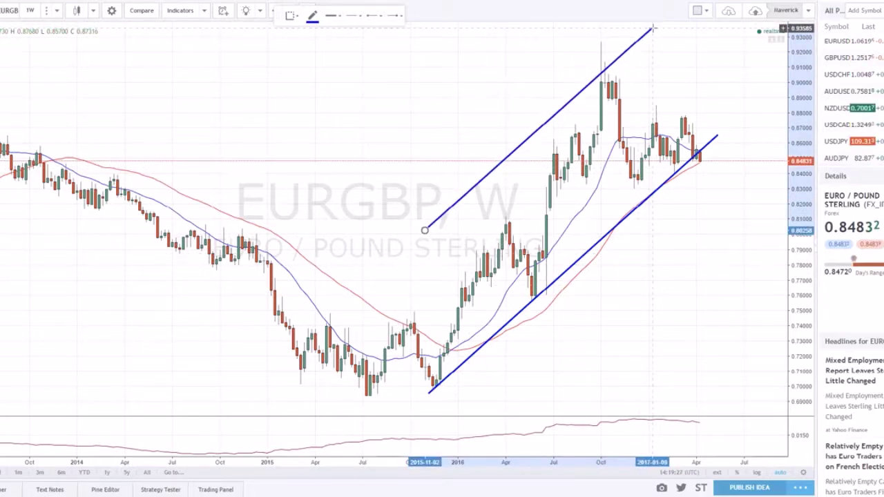
click(652, 28)
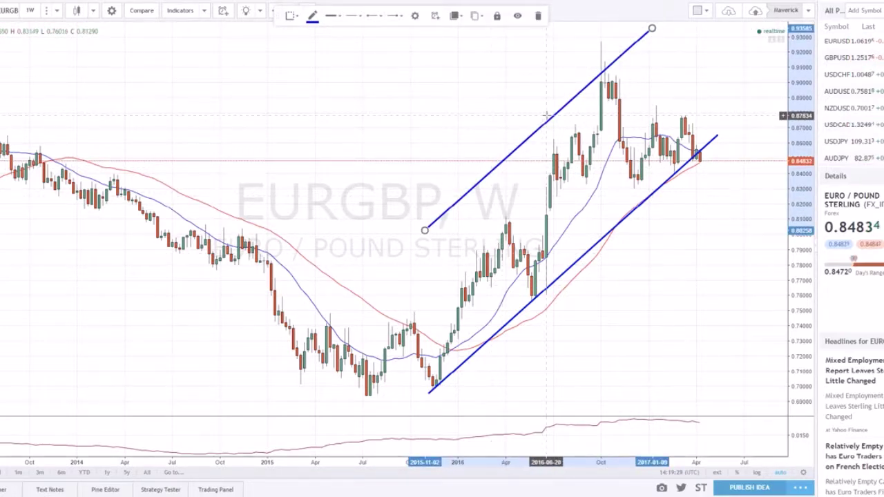
click(538, 16)
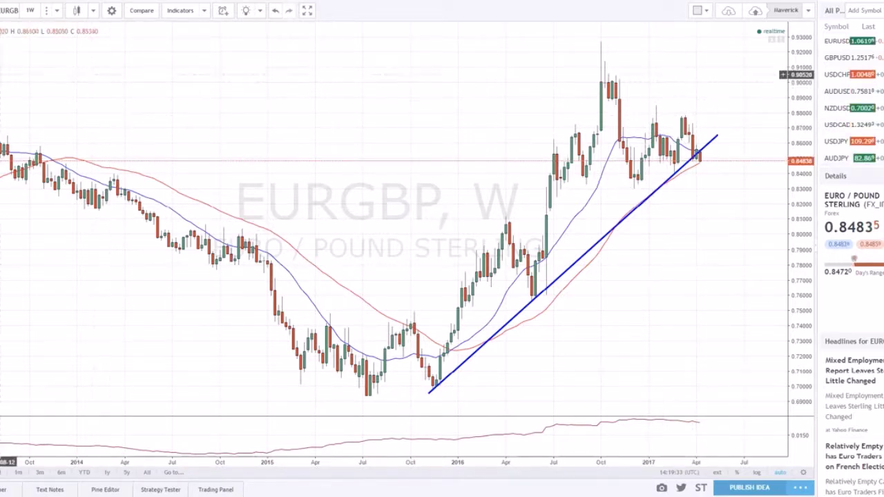
Place a horizontal line at about 0.847 near the recent weekly lows, and delete it.
click(2, 56)
click(2, 96)
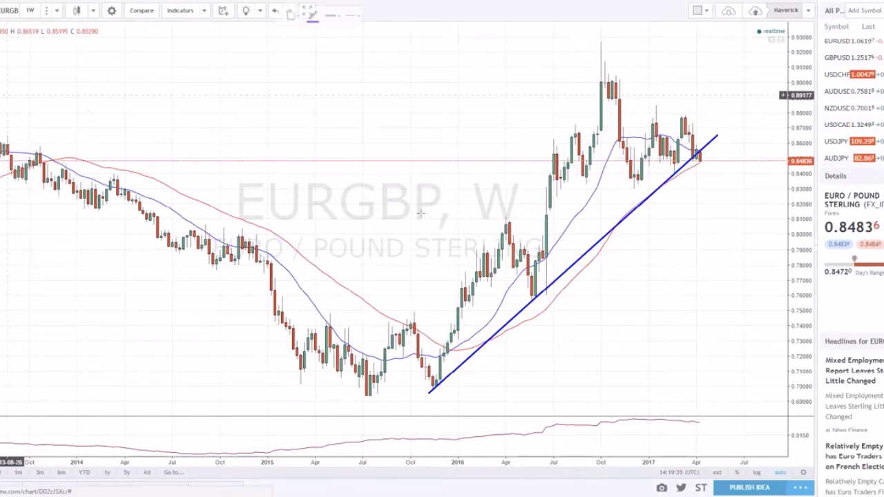
click(663, 162)
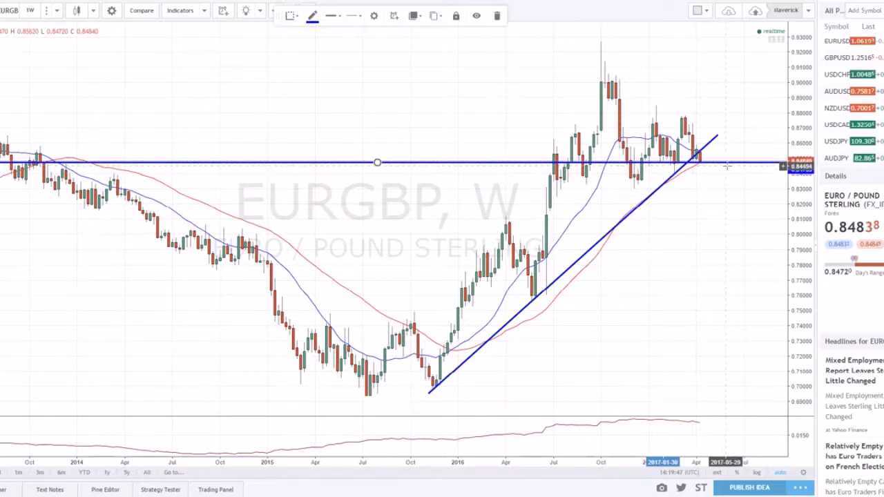
key(Escape)
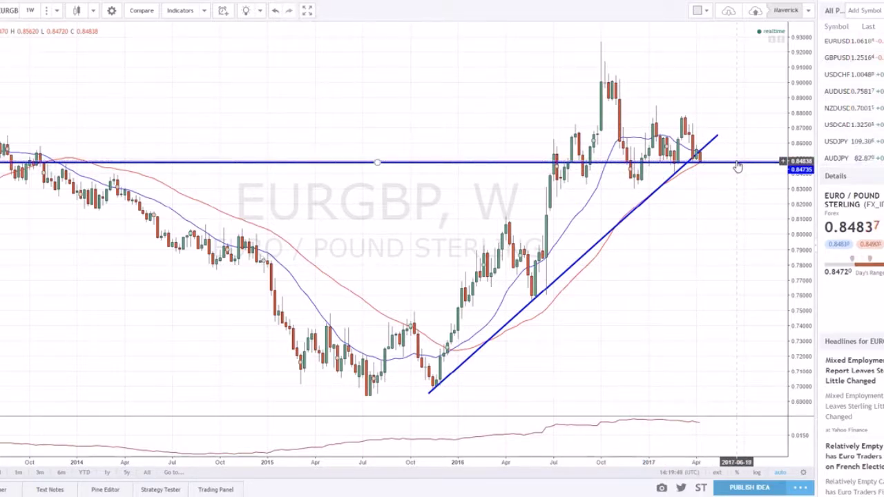
click(409, 165)
key(Delete)
Switch the EURGBP chart to the daily timeframe.
scroll(472, 201, up, 2)
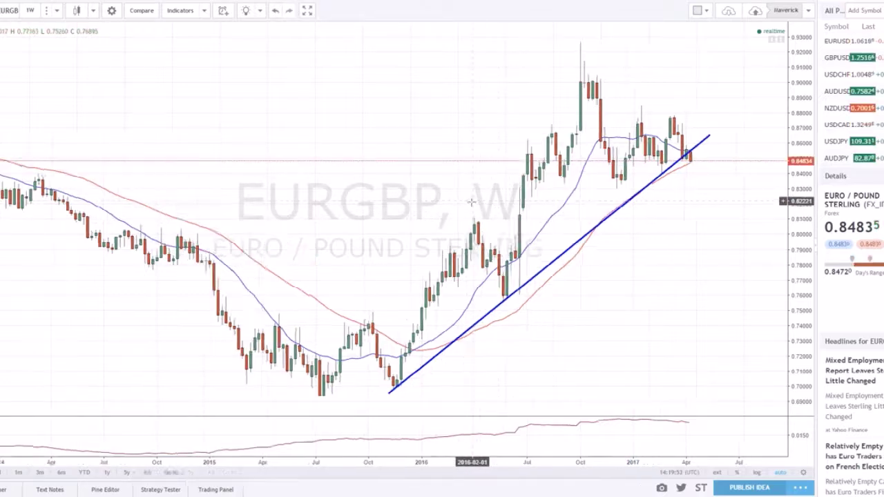
scroll(472, 202, up, 2)
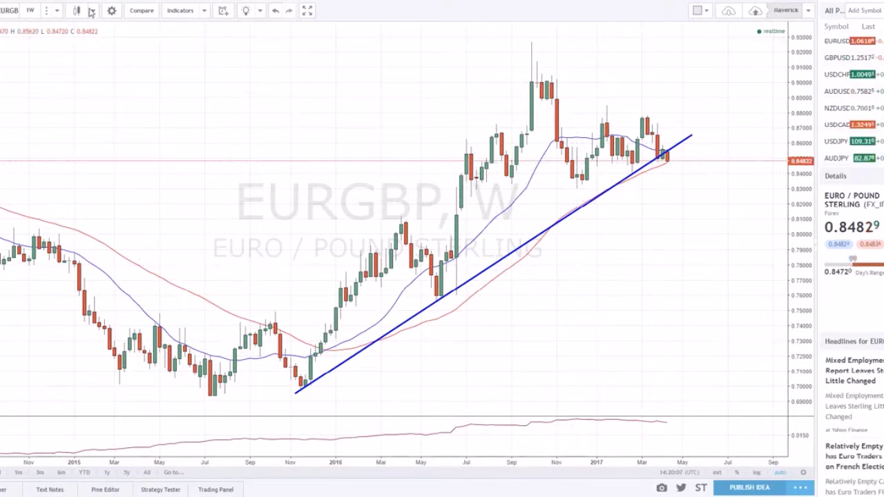
click(30, 10)
click(45, 186)
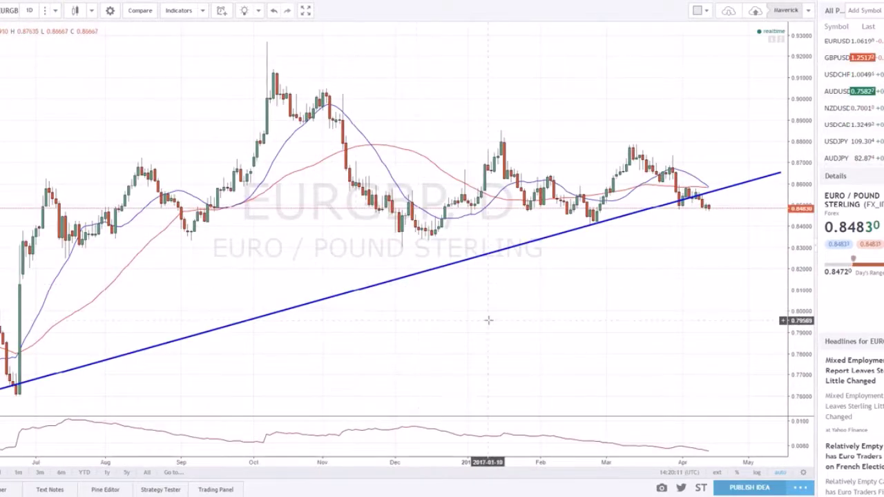
Draw a second trend line under the daily lows from about 0.830 on 2016-12-05 to about 0.852 on 2017-05-16.
scroll(487, 319, up, 3)
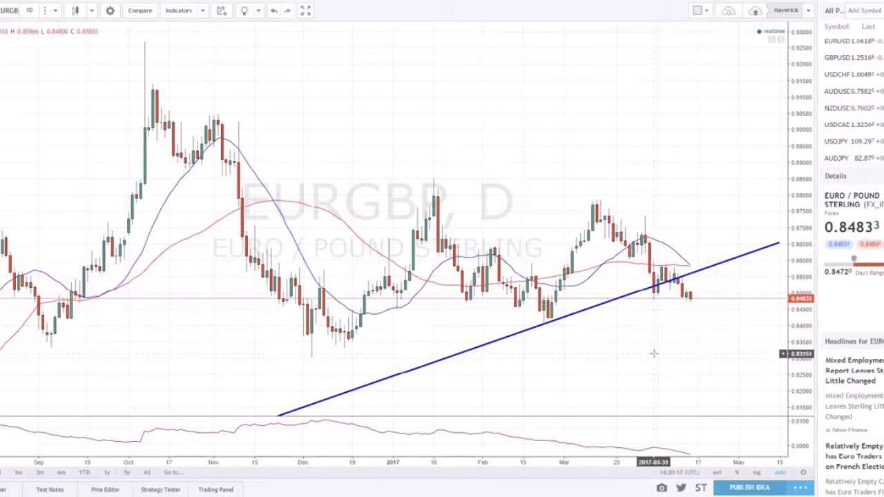
scroll(590, 336, down, 4)
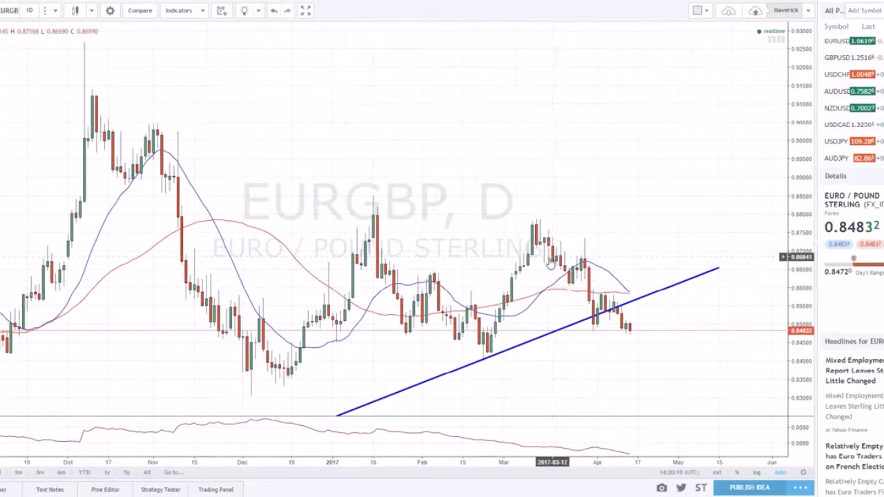
scroll(545, 288, down, 1)
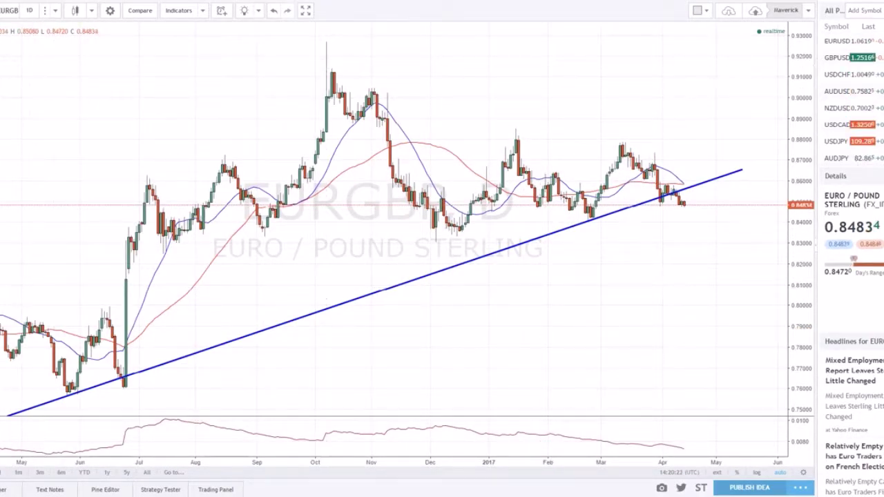
click(14, 56)
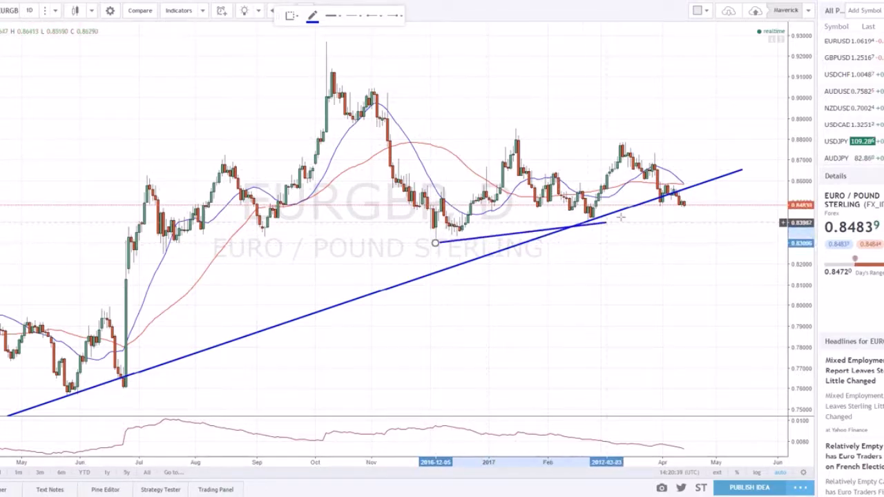
click(746, 198)
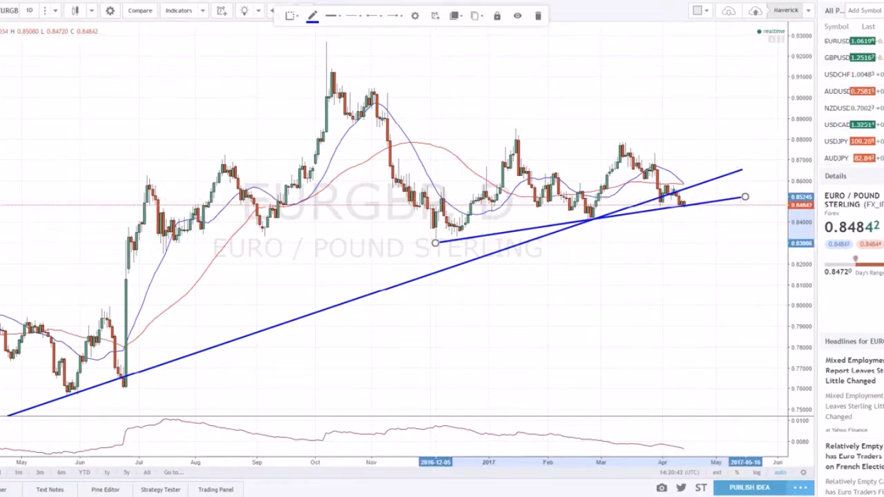
Colour the new trend line under the daily lows red and deselect it.
click(311, 17)
click(319, 46)
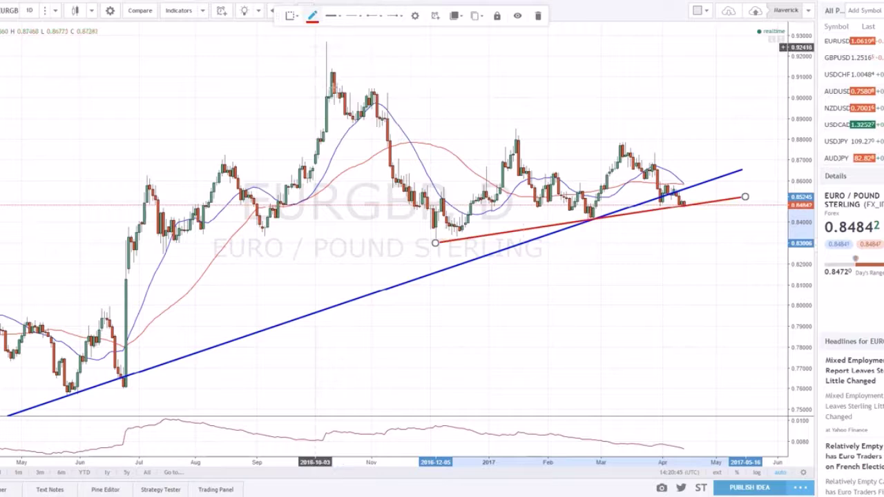
click(581, 284)
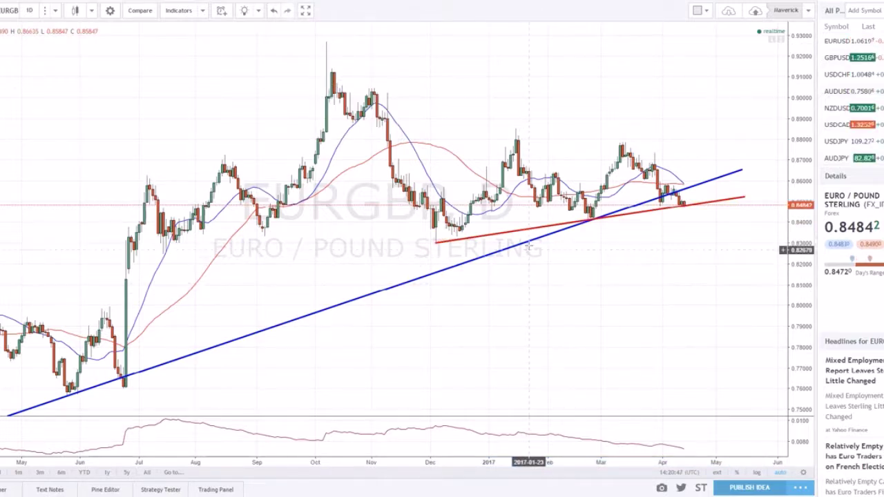
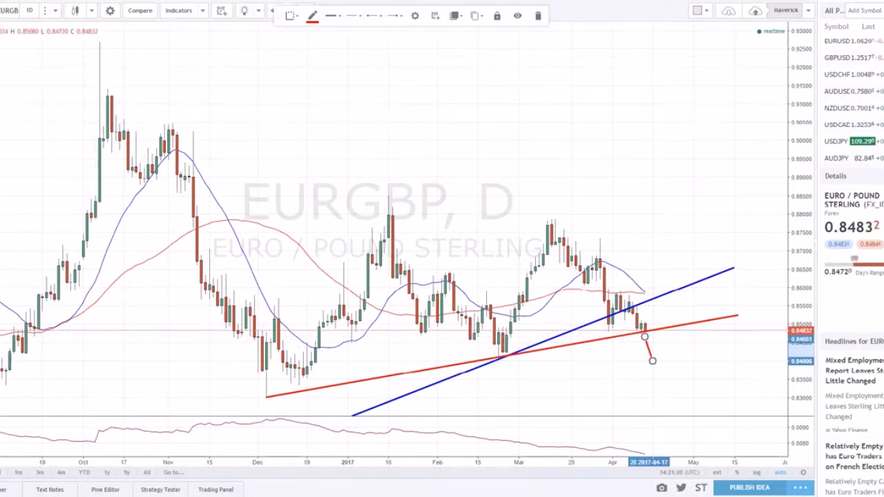
Sketch a projected rebound to about 0.848 and a drop to about 0.833 by early May 2017, and undo both lines.
drag(655, 361, 673, 333)
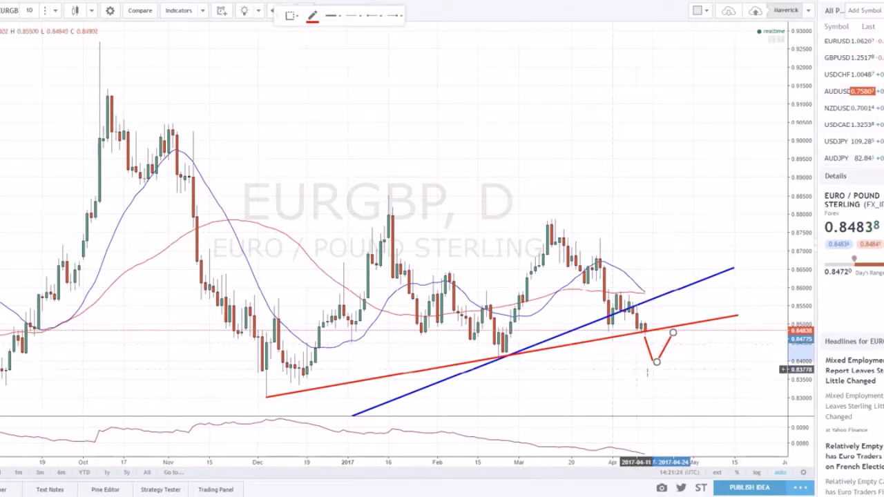
drag(676, 335, 709, 386)
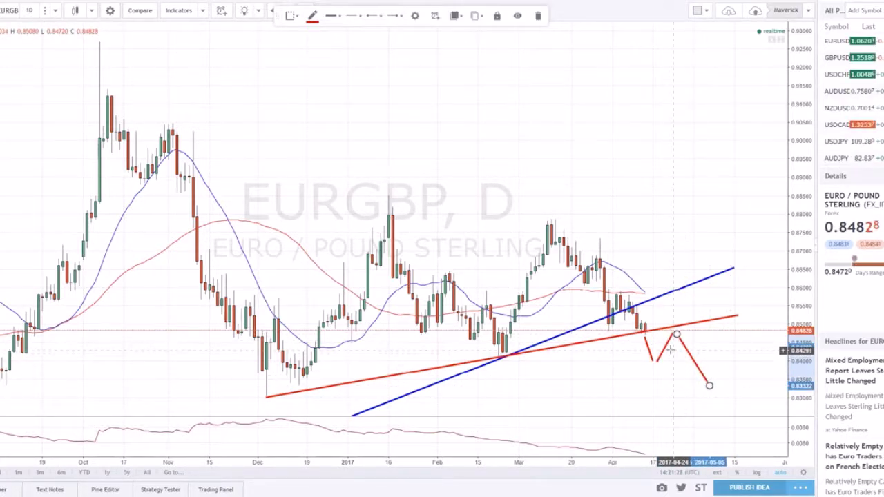
key(ctrl+z)
key(ctrl+z)
key(ctrl+z)
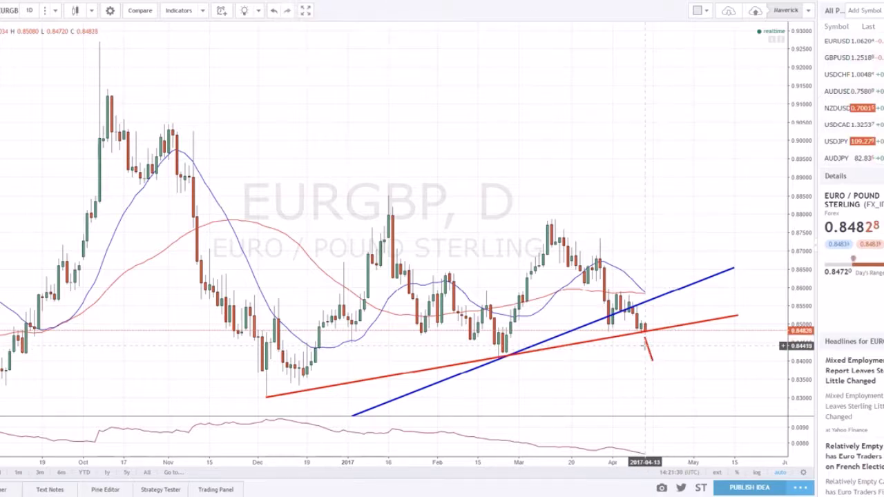
Undo the short projected drop line and move the red support line's far end to about 0.854 on 2017-05-18.
key(ctrl+z)
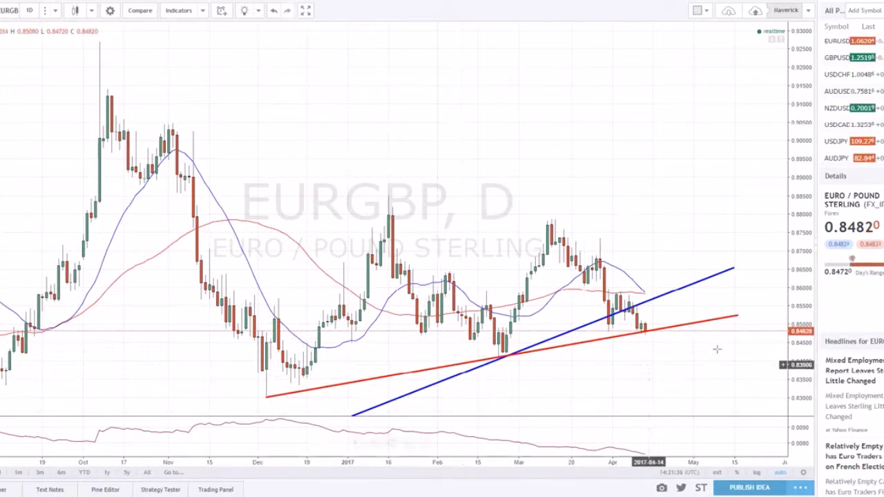
drag(738, 319, 747, 310)
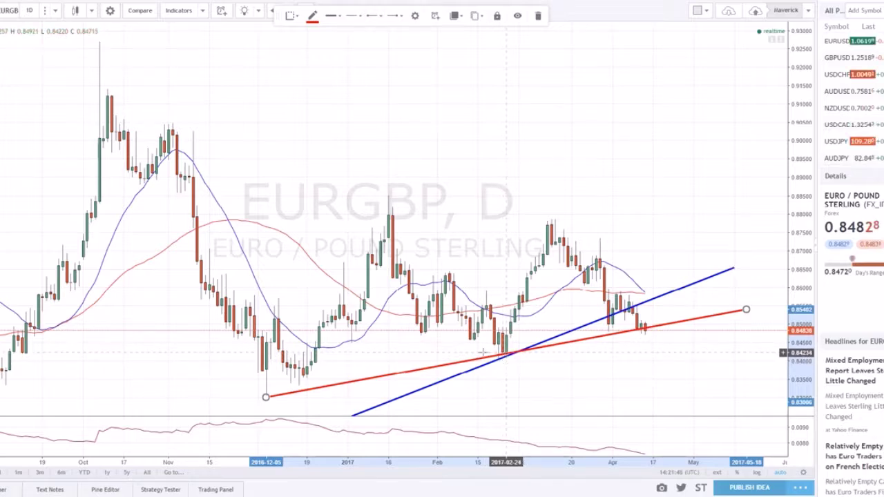
click(267, 401)
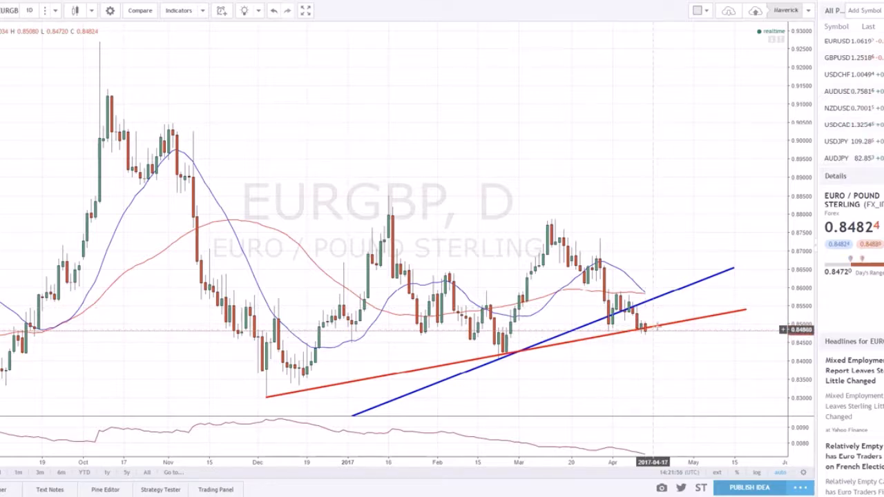
Draw a nearly horizontal trend line at about 0.849 from 2017-03-03 to 2017-05-05, and delete it.
key(alt+t)
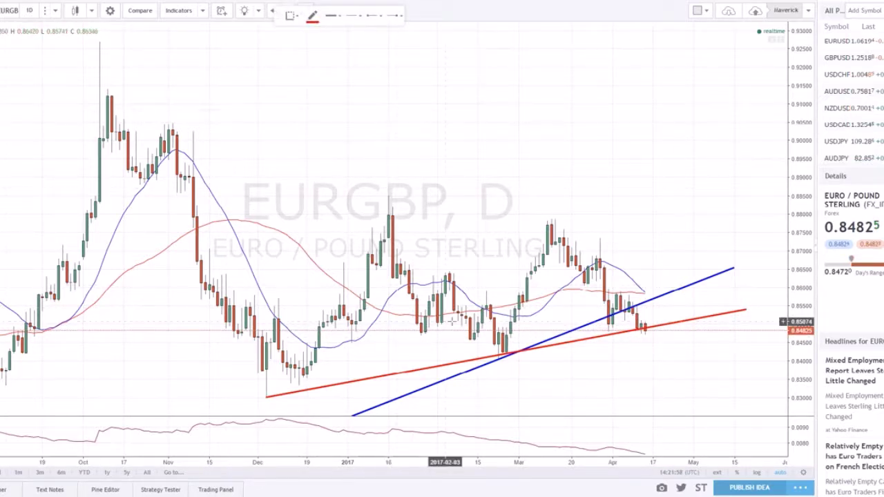
click(526, 329)
click(710, 328)
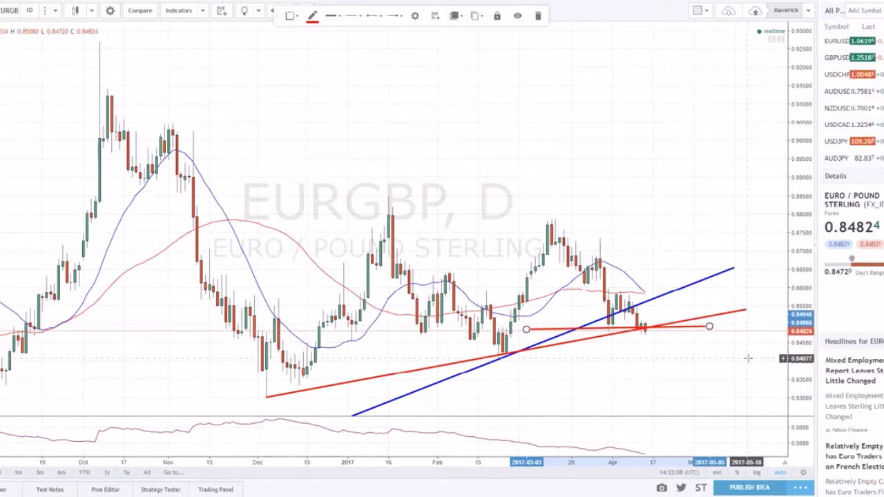
key(Delete)
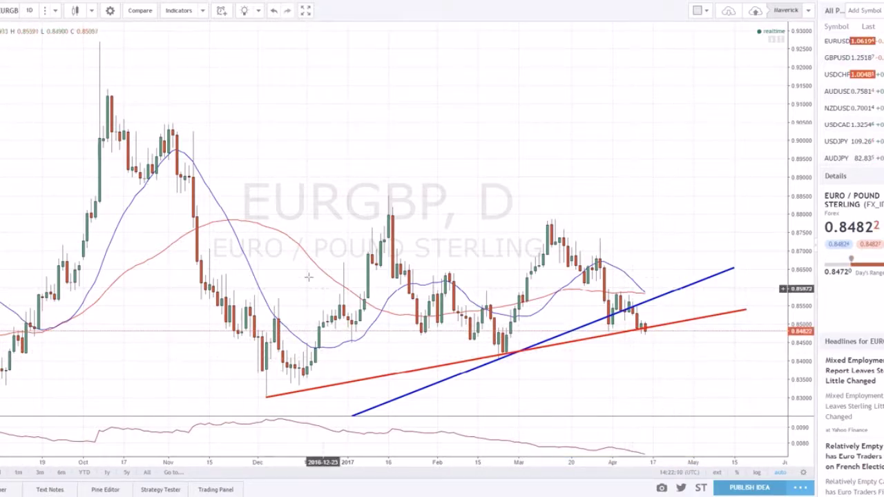
Draw a descending trend line across the daily highs from about 0.927 on 2016-10-06 to about 0.859 on 2017-05-16.
key(alt+h)
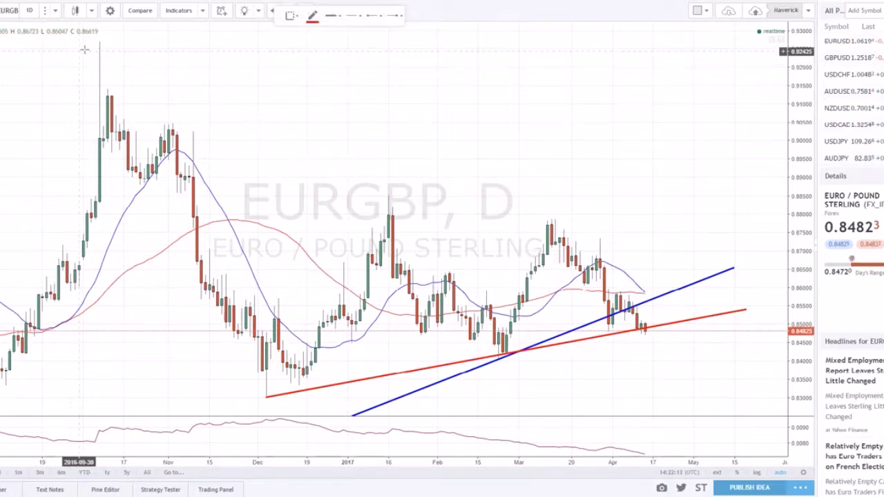
click(96, 43)
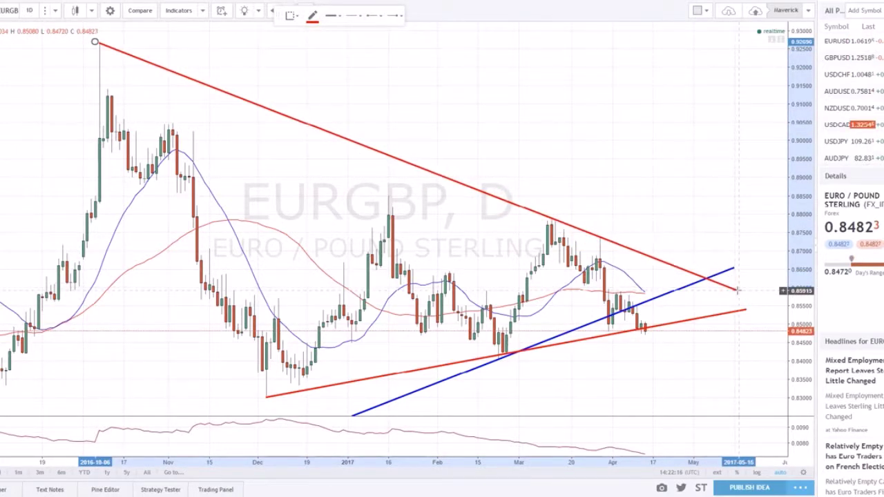
click(738, 291)
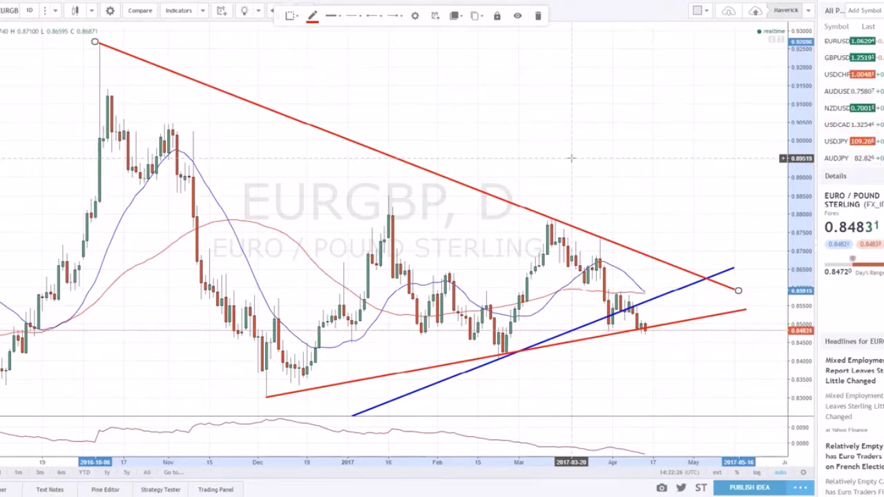
Examine the converging pattern over a longer price history and delete the descending trend line.
scroll(646, 262, down, 5)
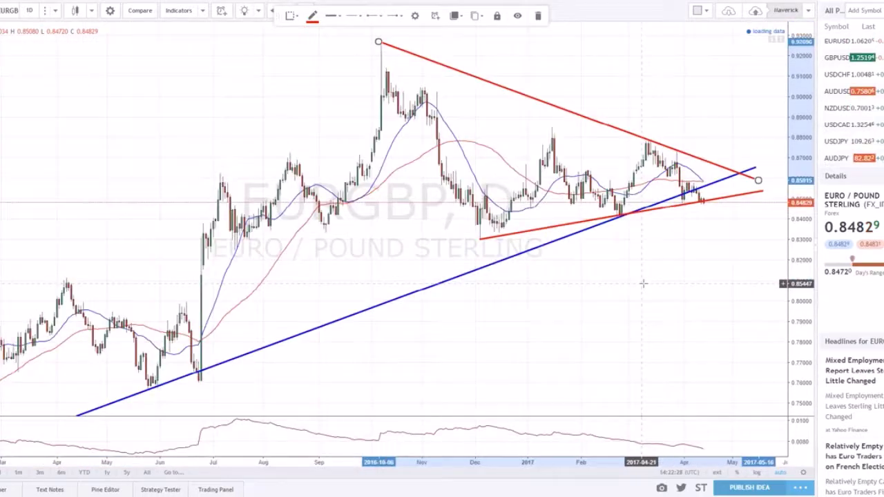
drag(644, 284, 530, 283)
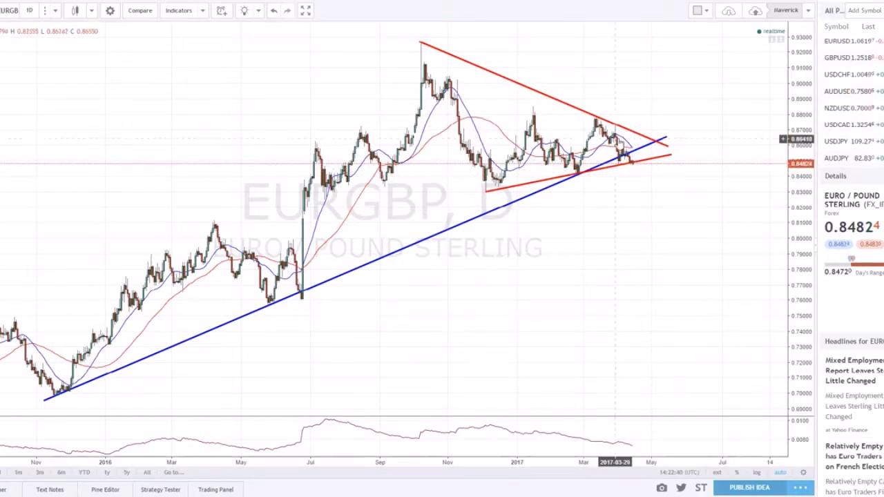
scroll(625, 145, up, 3)
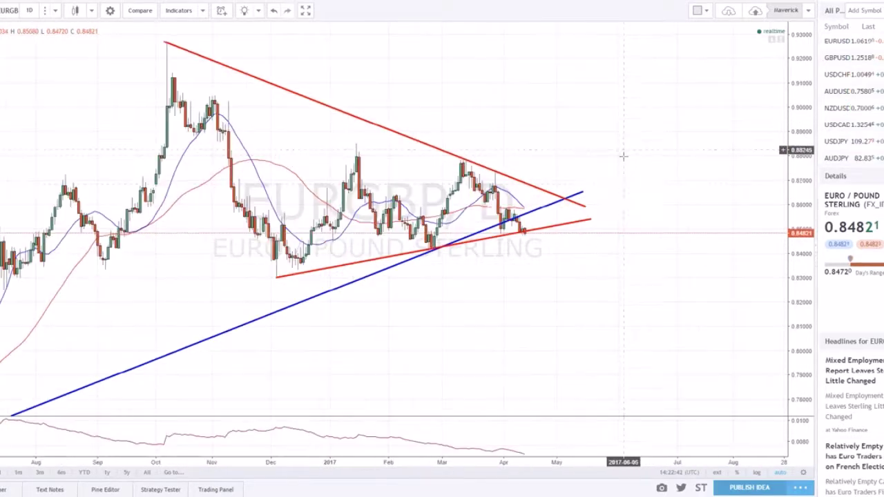
scroll(573, 190, down, 1)
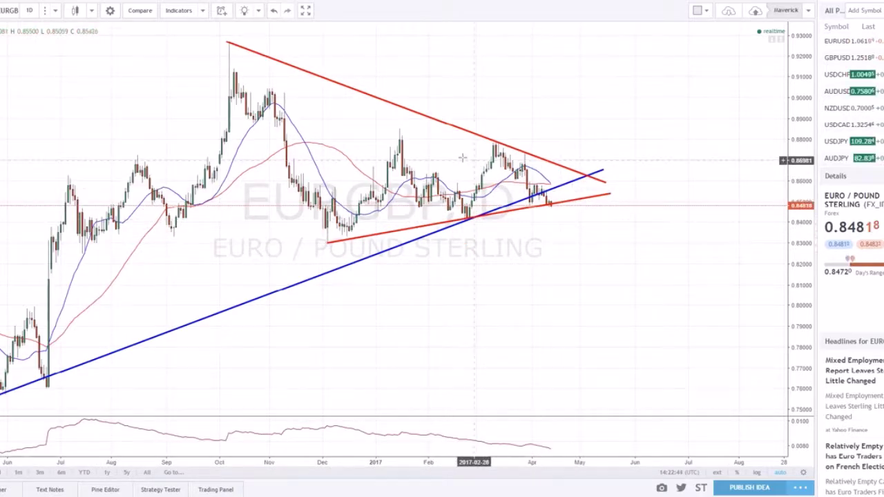
click(559, 166)
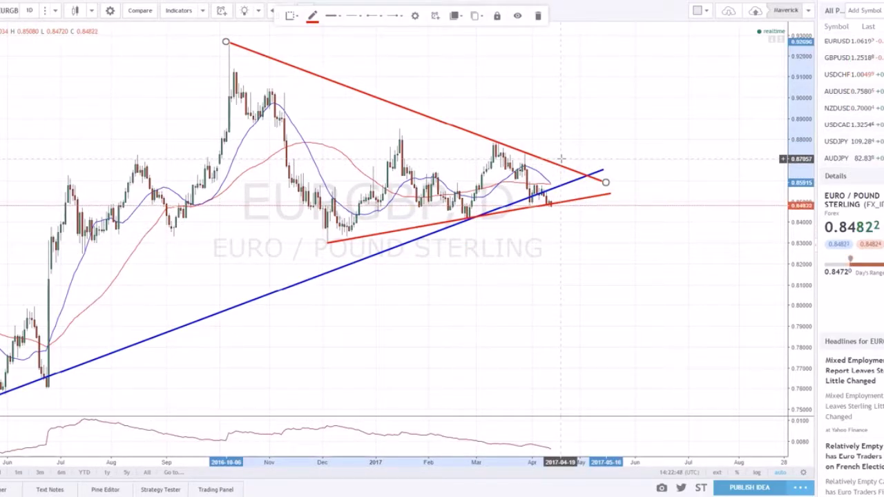
key(Delete)
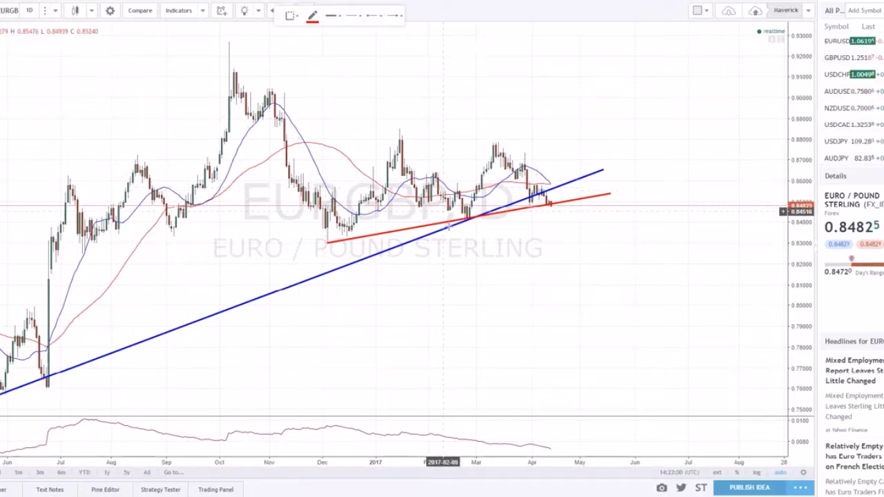
Draw a longer descending trend line from about 0.927 on 2016-10-07 to about 0.846 on 2017-06-28, and delete it.
click(228, 40)
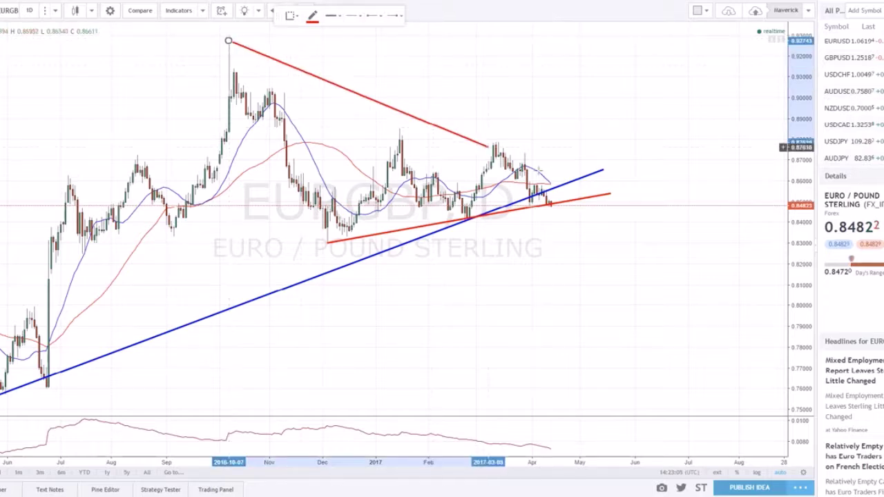
click(681, 210)
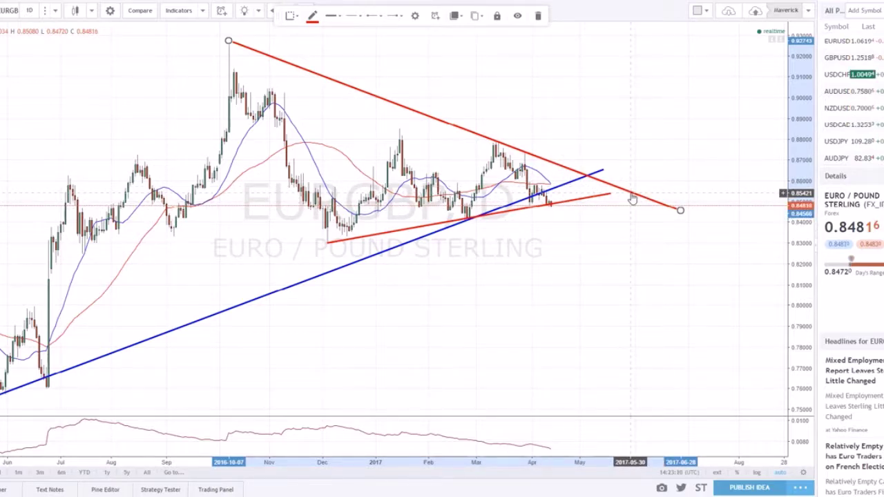
key(Delete)
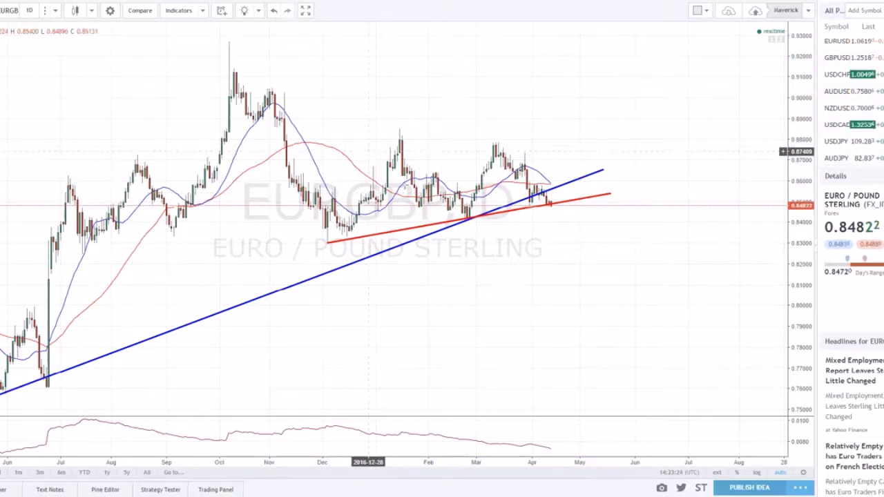
Switch the EURGBP chart to the weekly timeframe.
scroll(477, 301, down, 3)
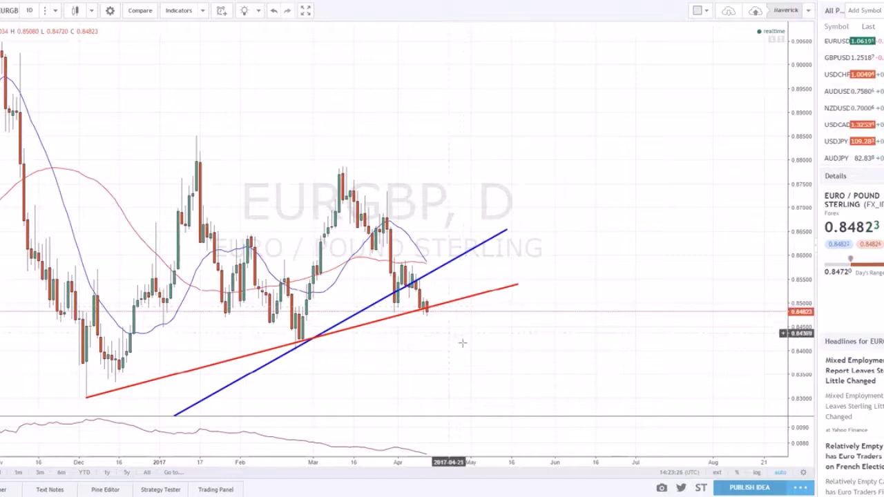
scroll(460, 349, down, 5)
scroll(462, 357, down, 3)
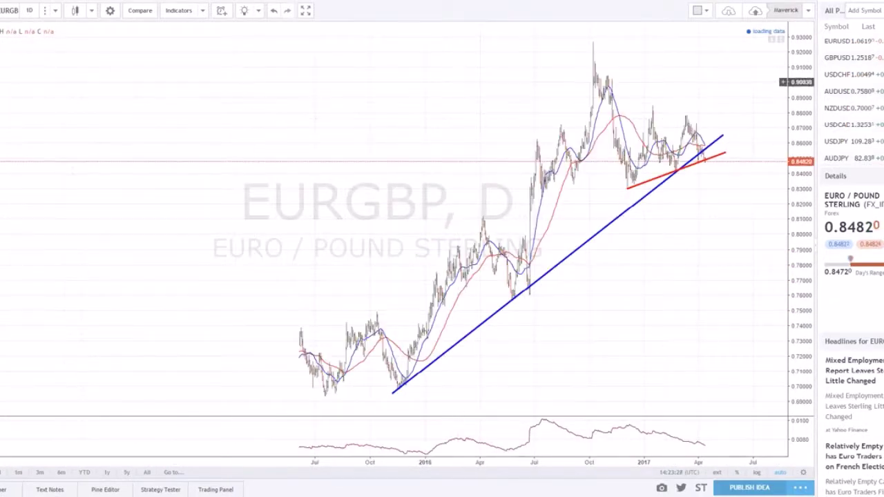
click(31, 14)
click(57, 200)
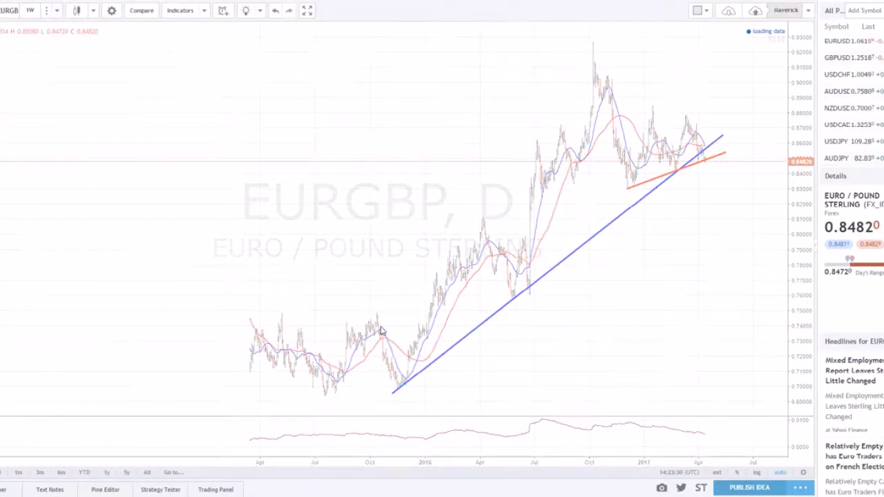
Examine the long-term weekly price history and the recent weekly candles around the blue and red support lines.
scroll(440, 316, up, 6)
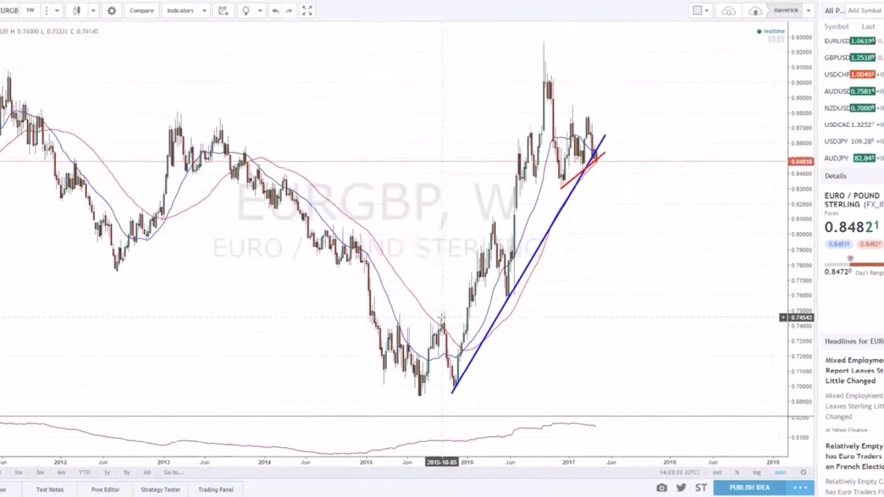
scroll(441, 317, down, 3)
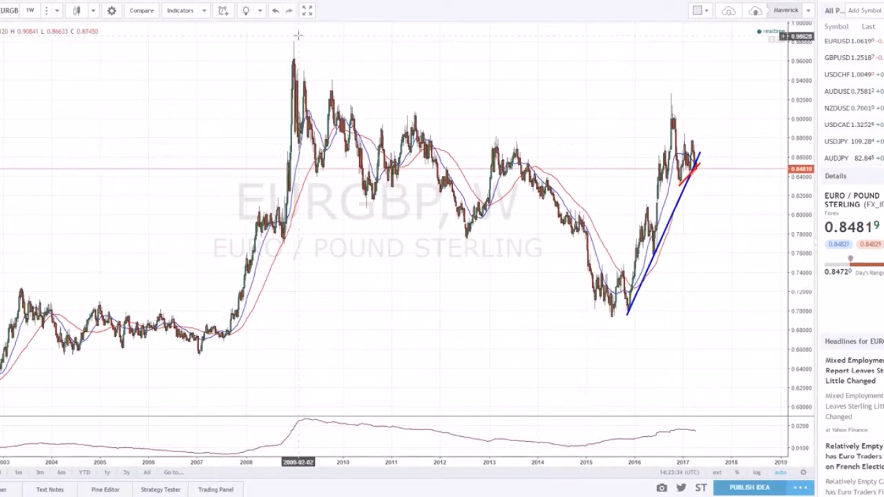
scroll(536, 275, up, 5)
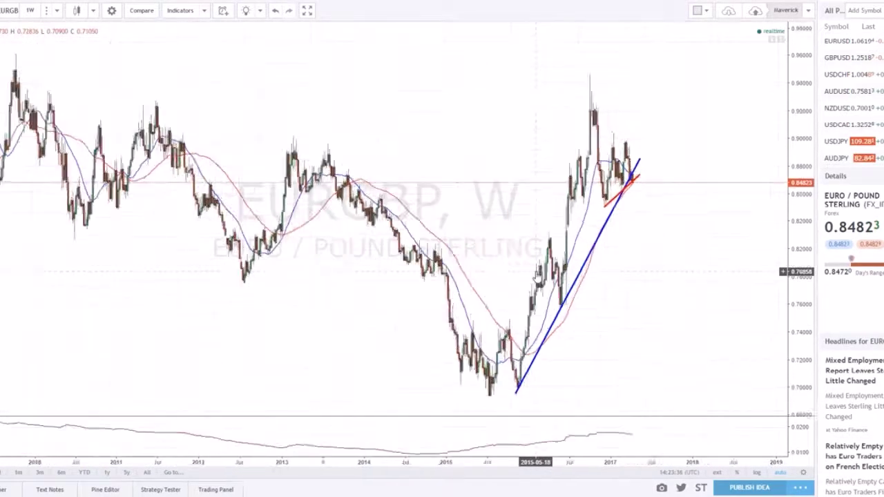
scroll(536, 274, up, 2)
drag(532, 277, 768, 229)
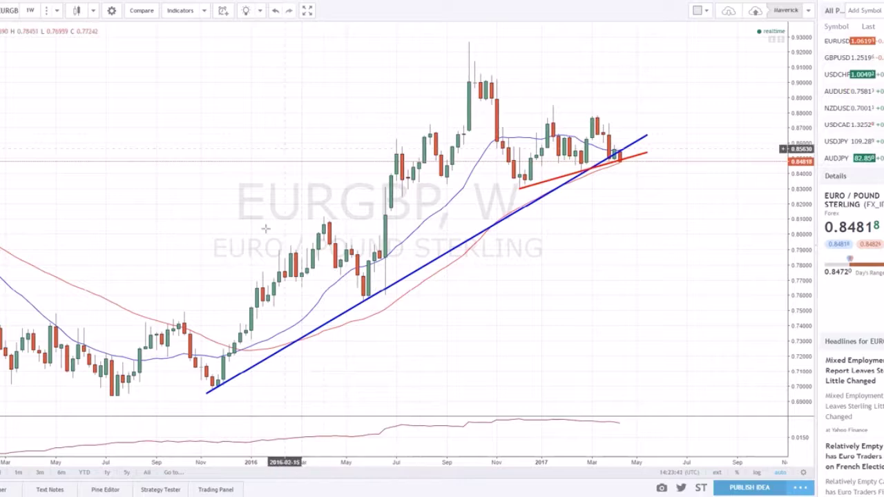
scroll(429, 252, up, 1)
drag(483, 294, 572, 273)
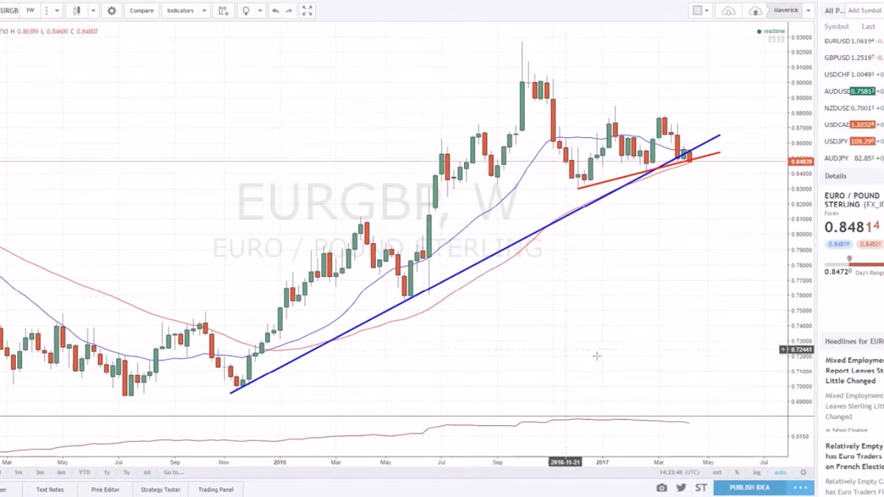
drag(587, 283, 530, 294)
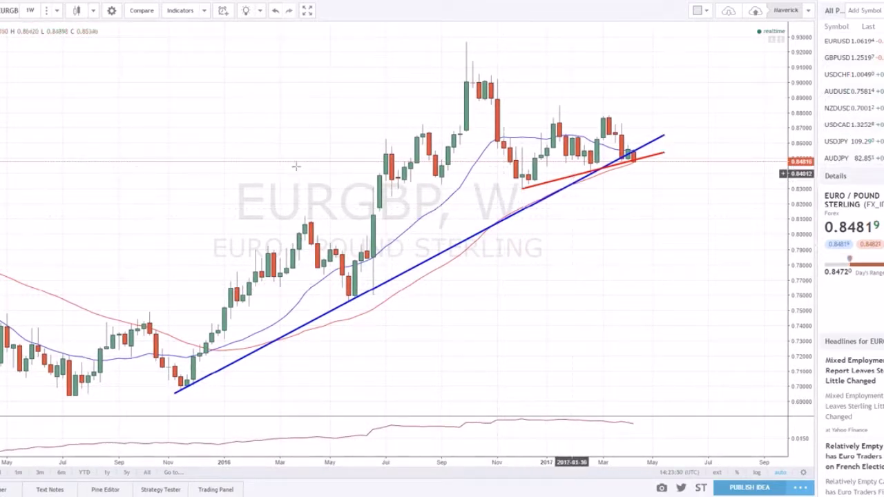
Return the chart to the daily timeframe and examine how price behaves around the two support lines.
click(39, 14)
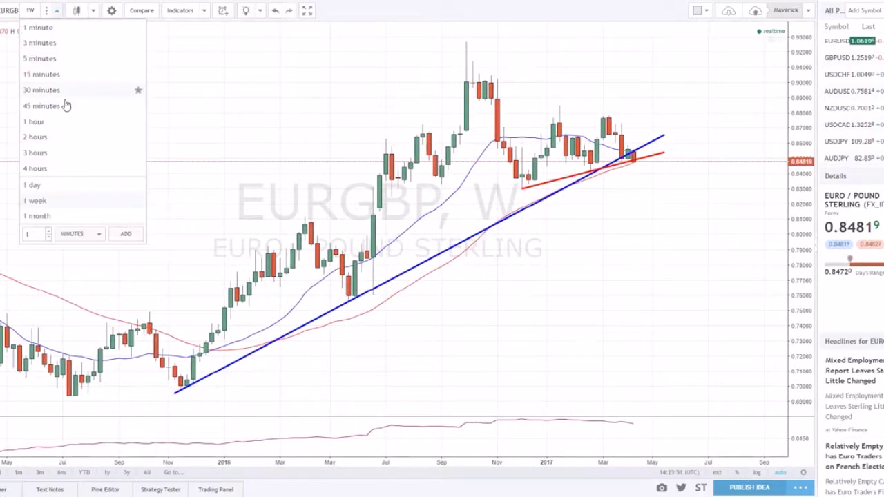
click(59, 184)
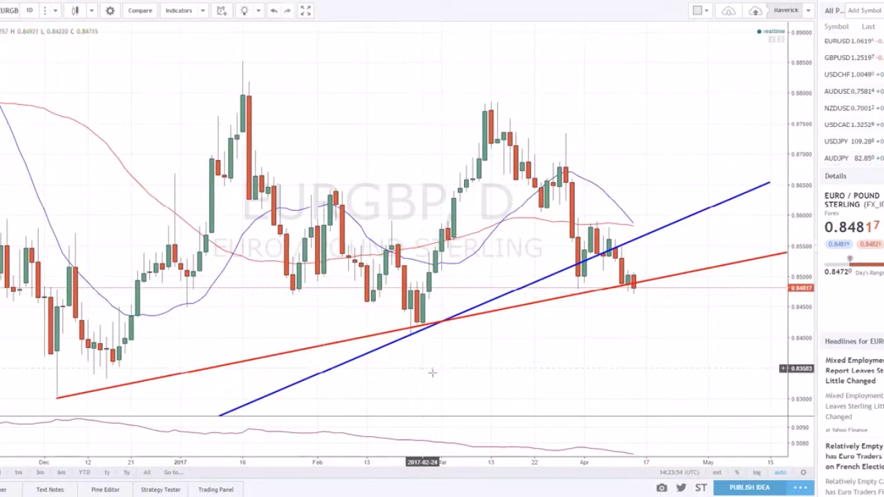
scroll(486, 380, down, 1)
drag(485, 381, 484, 256)
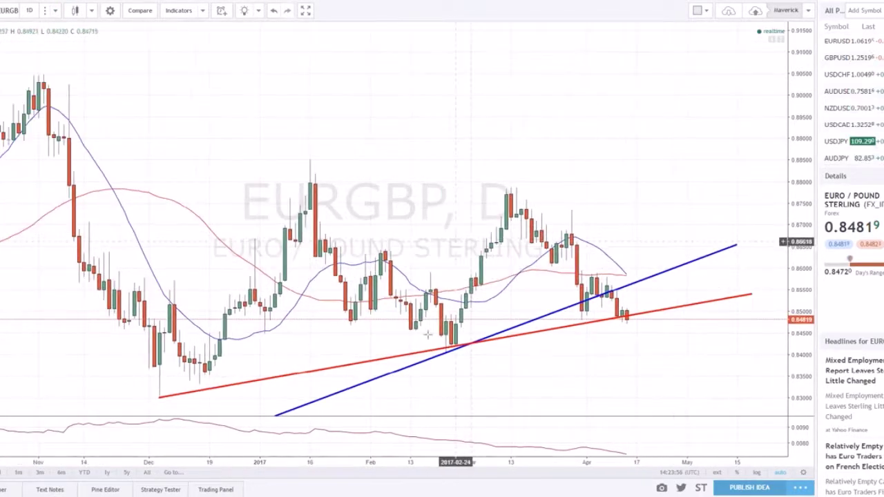
drag(306, 266, 345, 200)
scroll(346, 200, down, 5)
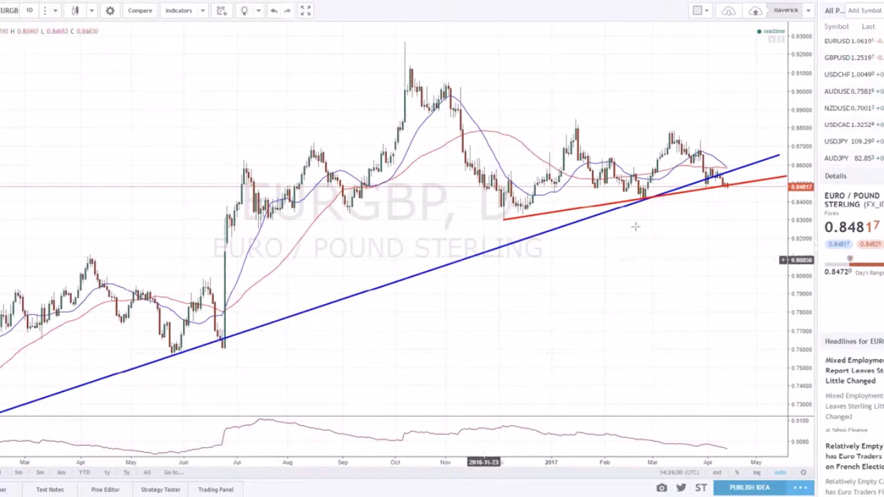
scroll(632, 278, up, 2)
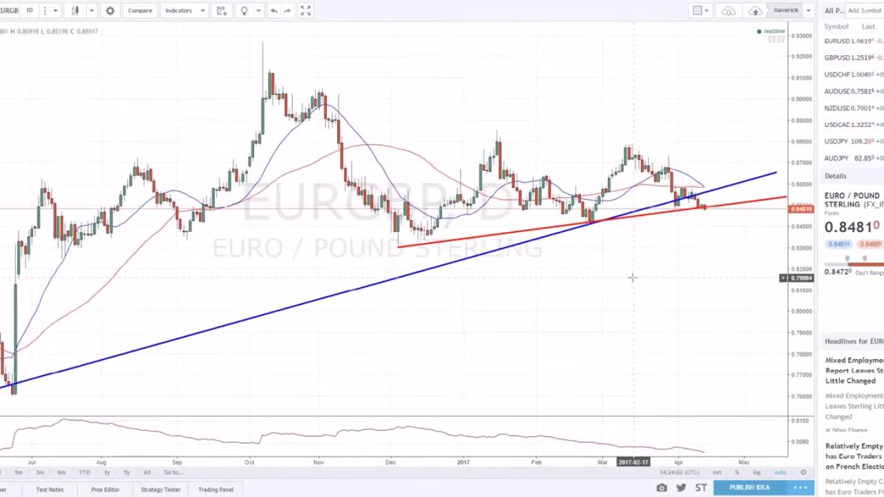
scroll(632, 277, up, 2)
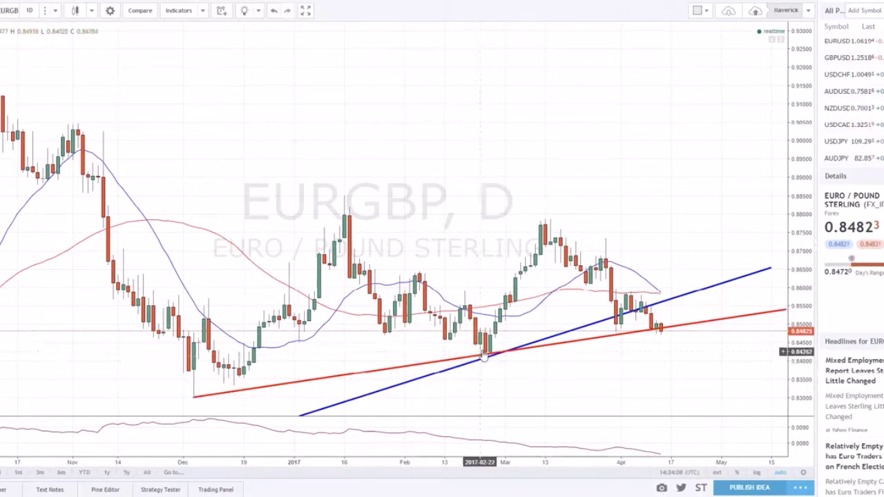
click(547, 353)
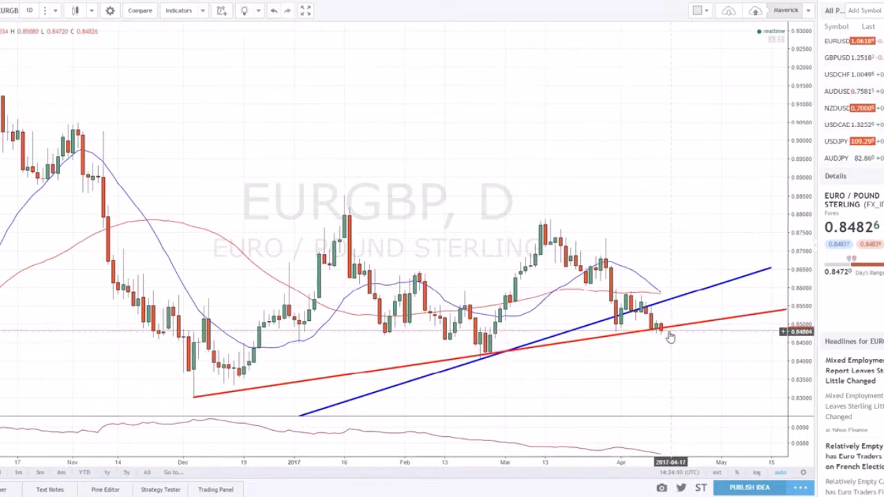
scroll(702, 354, down, 2)
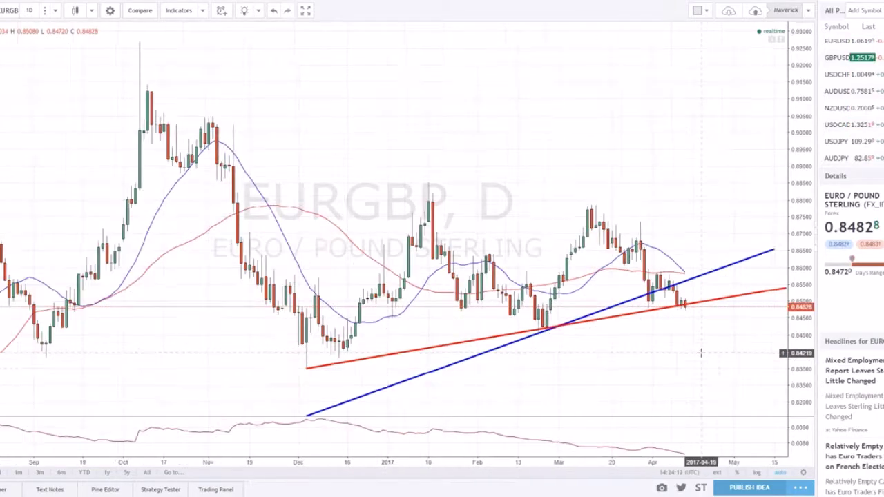
Raise the outer end of the red support line slightly to about 0.855 on 2017-05-19 and deselect it.
scroll(671, 361, right, 3)
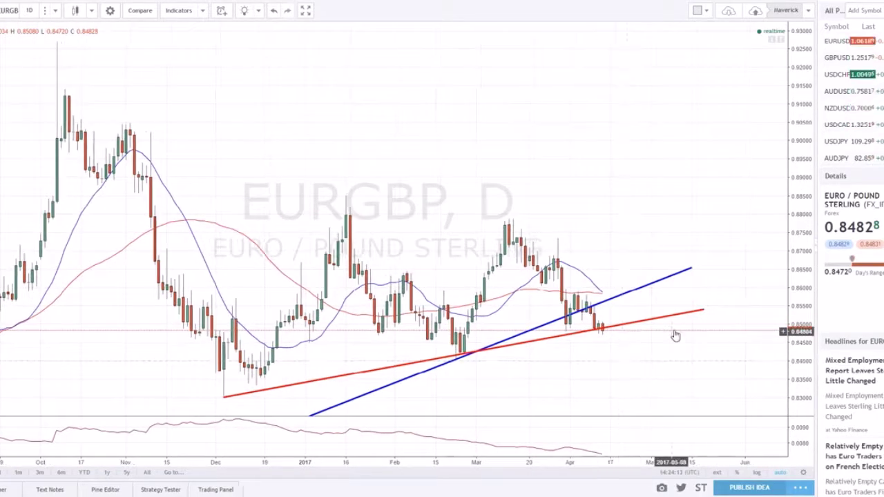
click(705, 311)
drag(706, 313, 706, 305)
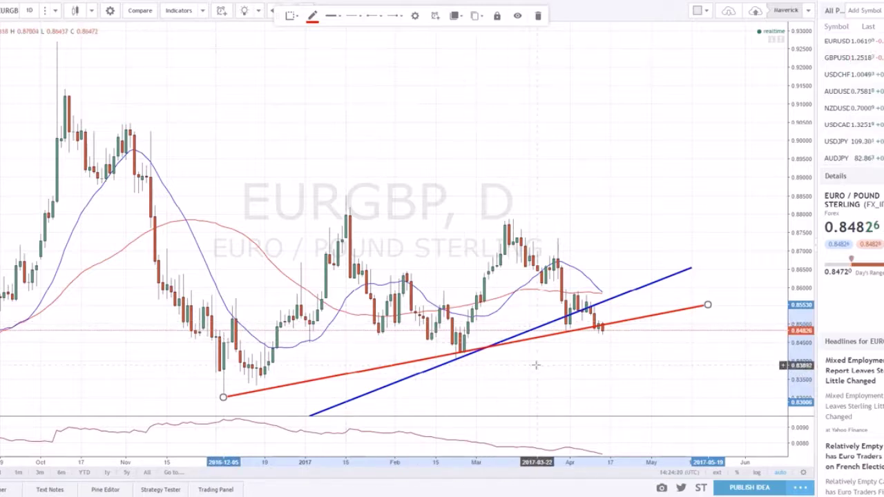
click(615, 360)
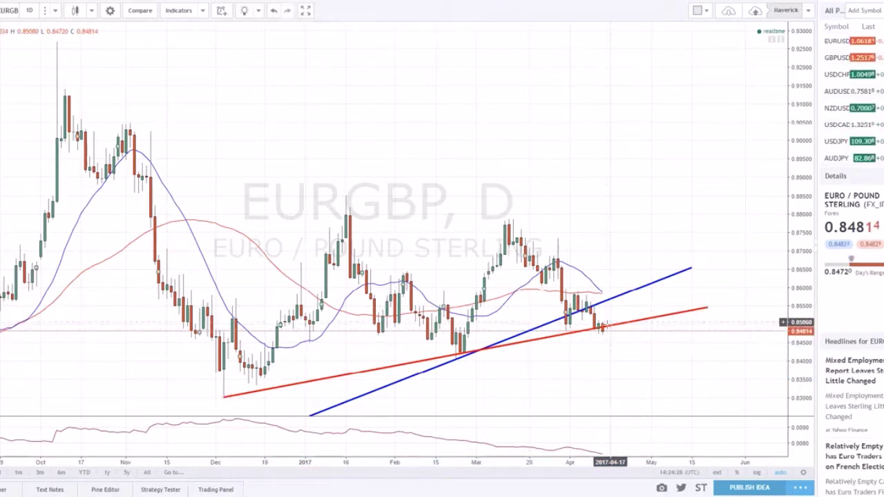
Sketch a possible drop from the latest candle to about 0.843 and a rebound to about 0.850 at the red line, and undo it.
scroll(586, 346, up, 2)
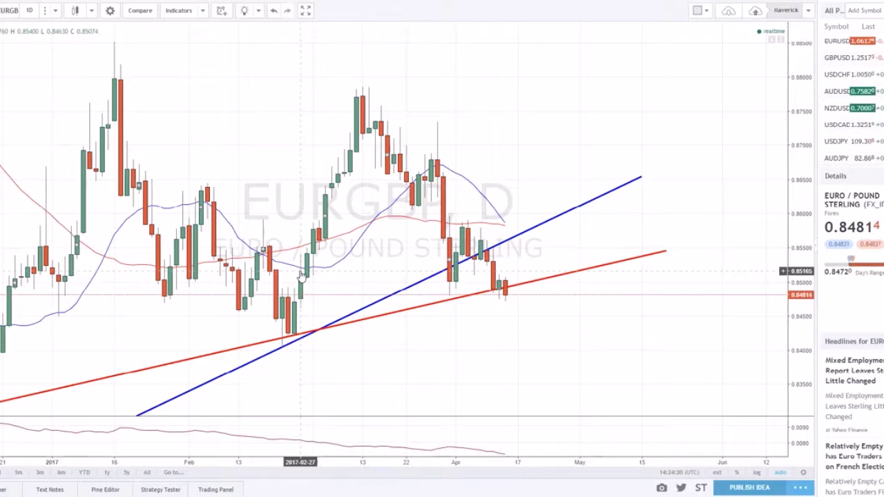
drag(347, 364, 451, 352)
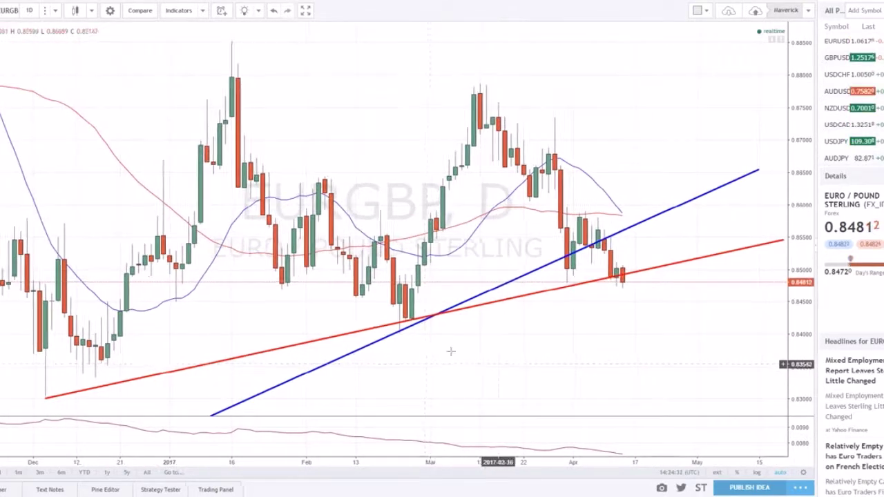
drag(548, 351, 485, 339)
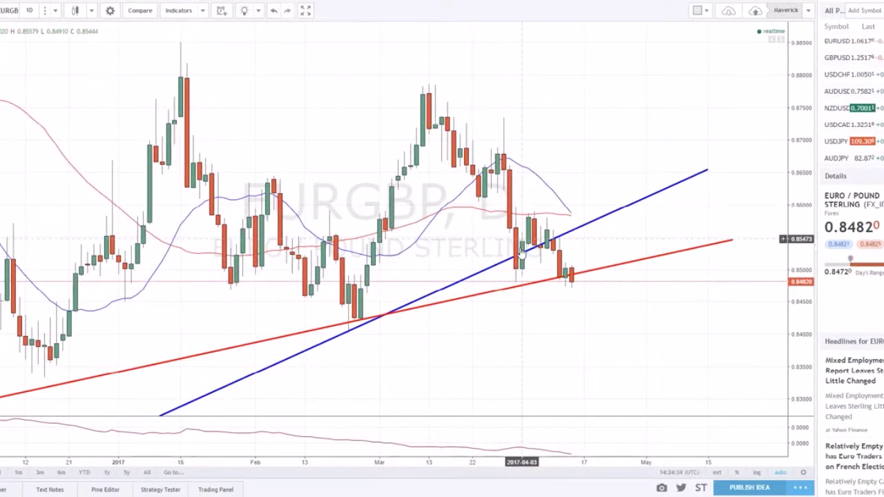
drag(586, 299, 554, 273)
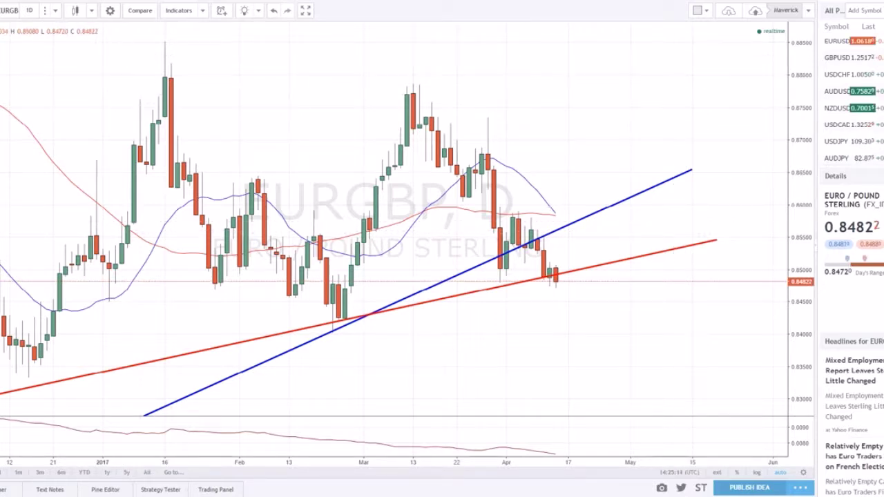
click(555, 282)
click(574, 318)
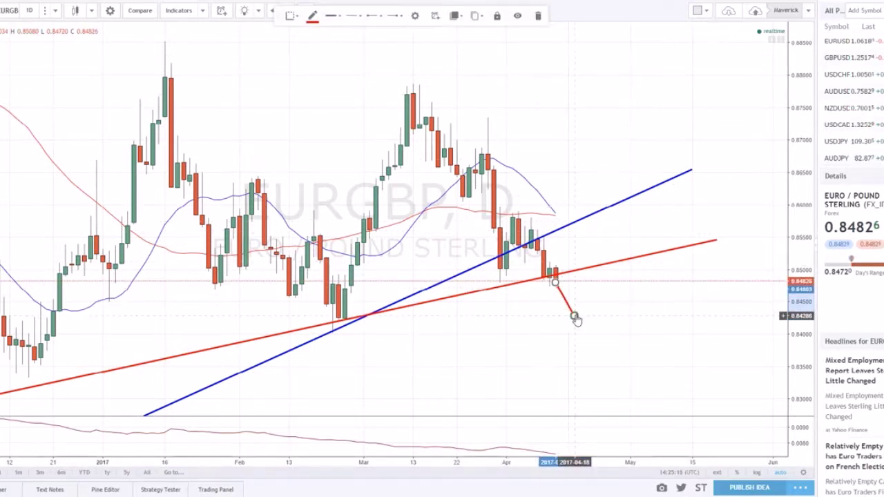
click(579, 315)
click(593, 270)
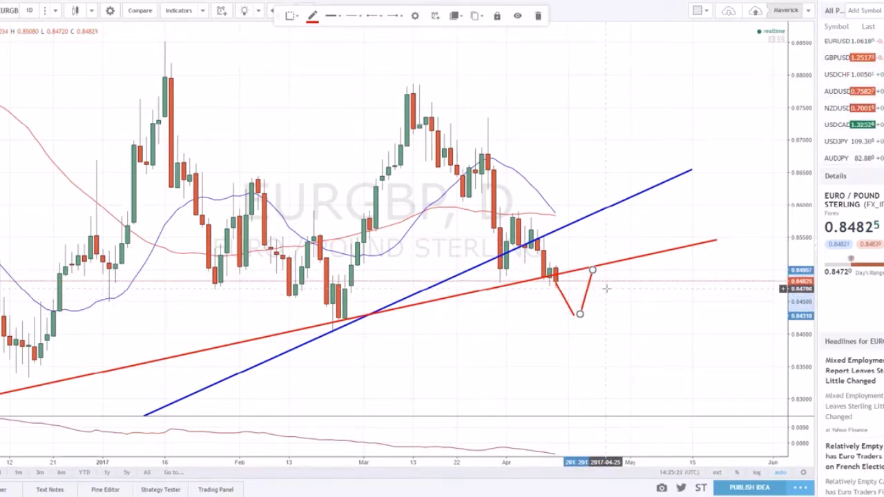
key(ctrl+z)
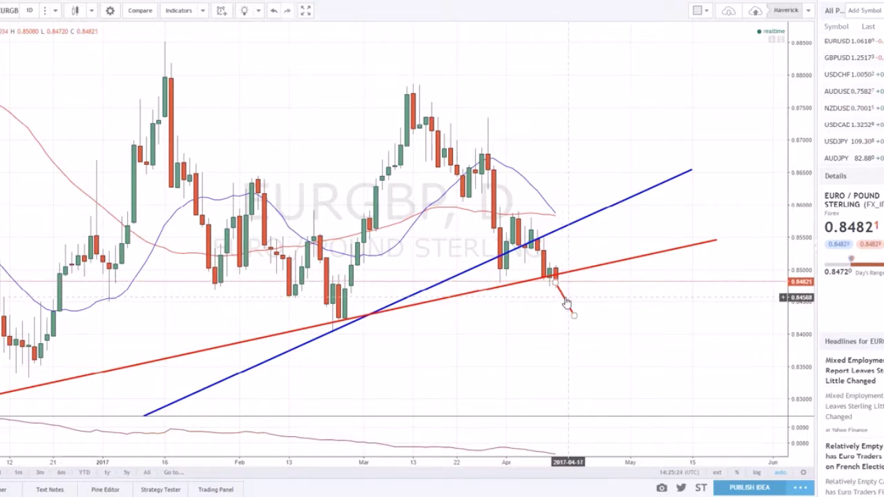
Try the line and hollow candle chart styles on the daily chart, and return it to regular candles.
scroll(587, 310, down, 3)
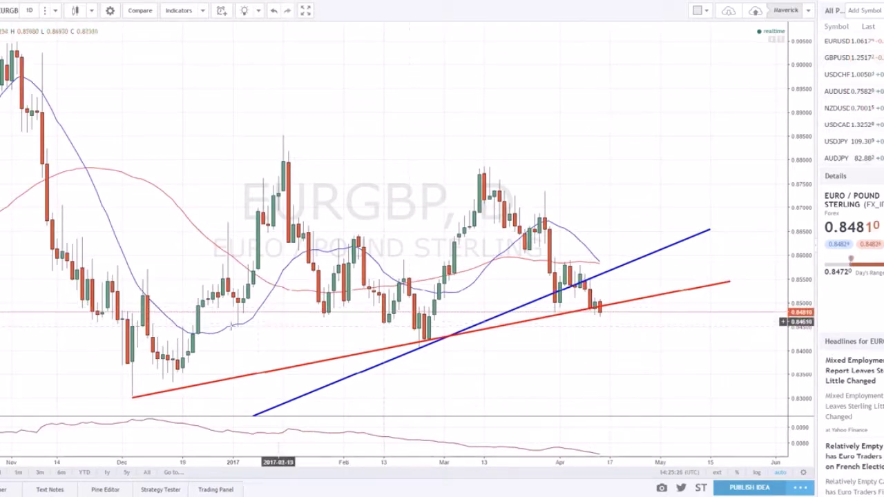
scroll(286, 388, down, 2)
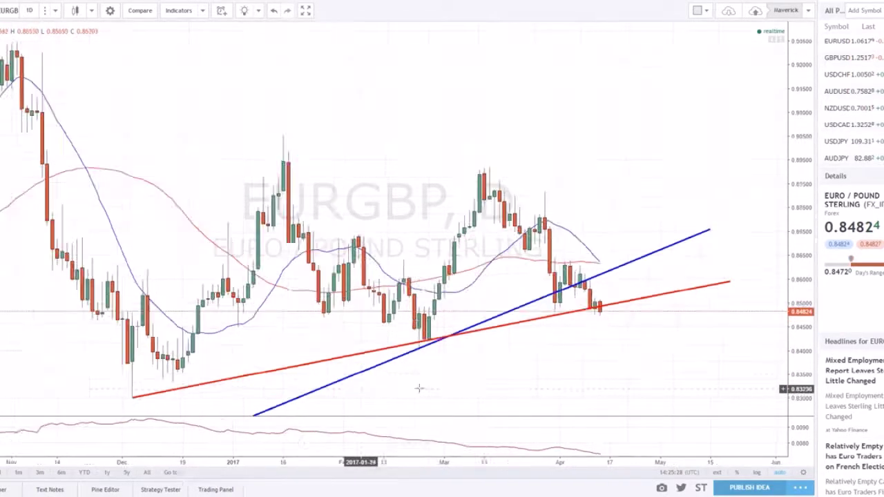
click(603, 331)
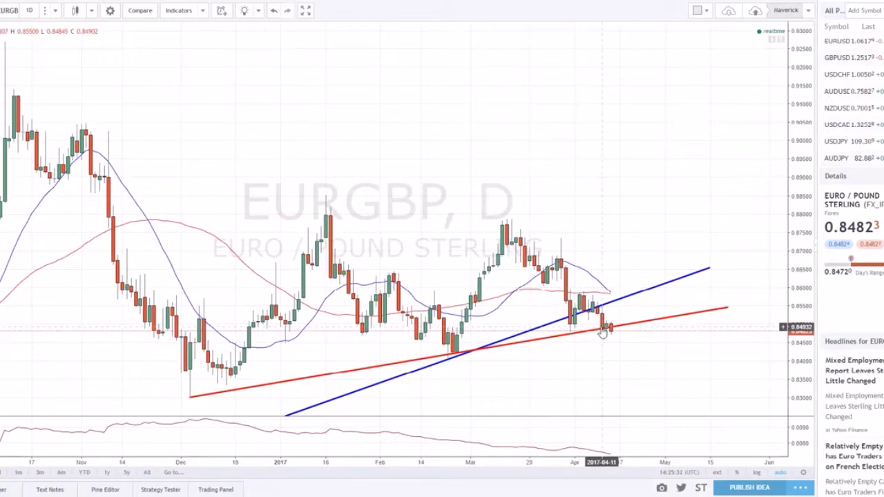
click(73, 13)
click(55, 104)
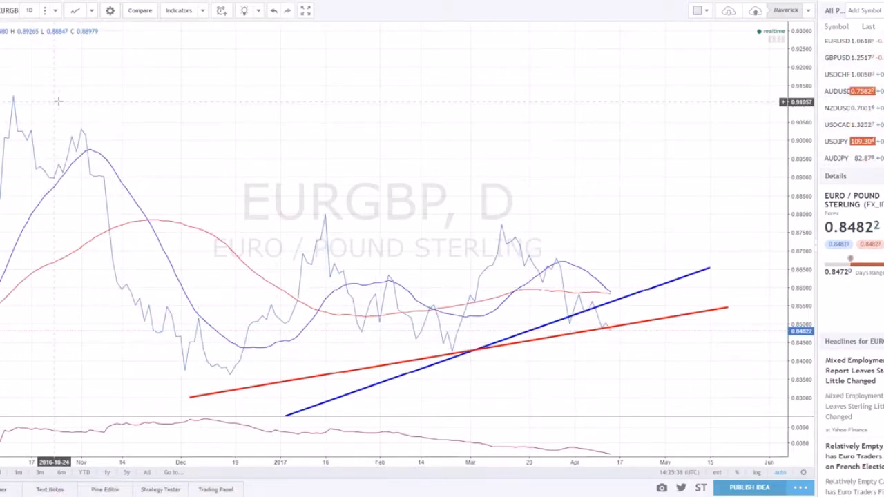
click(79, 14)
click(56, 63)
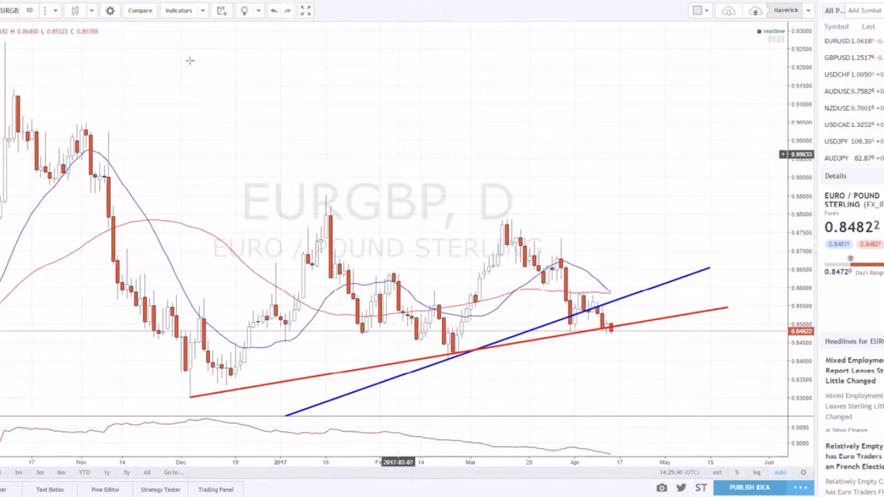
click(76, 10)
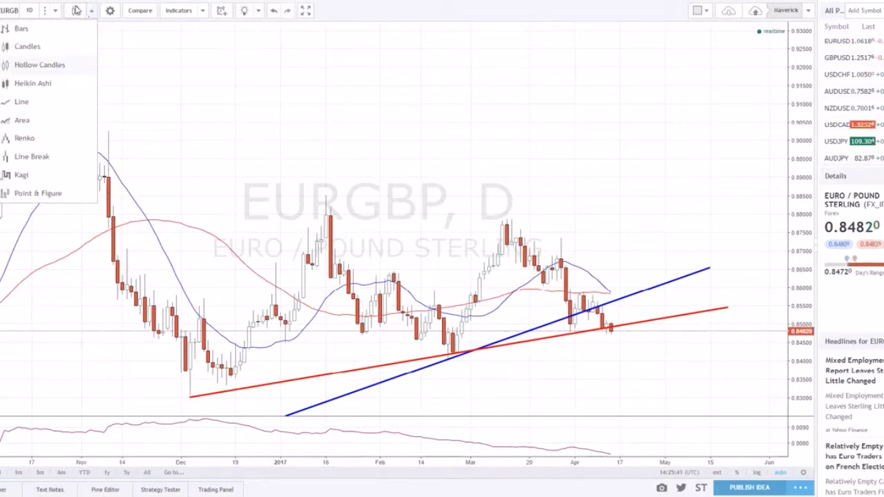
click(60, 47)
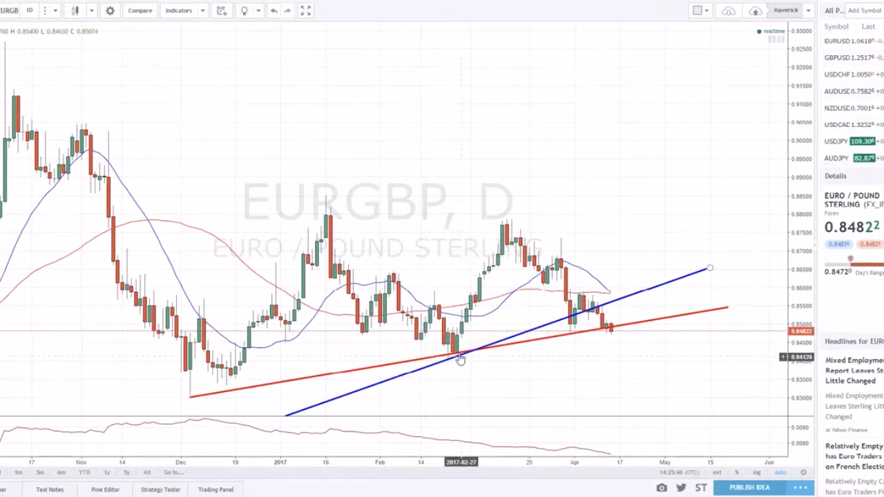
Examine the daily candles around the blue and red support lines, both close up and over the longer history.
scroll(611, 337, up, 2)
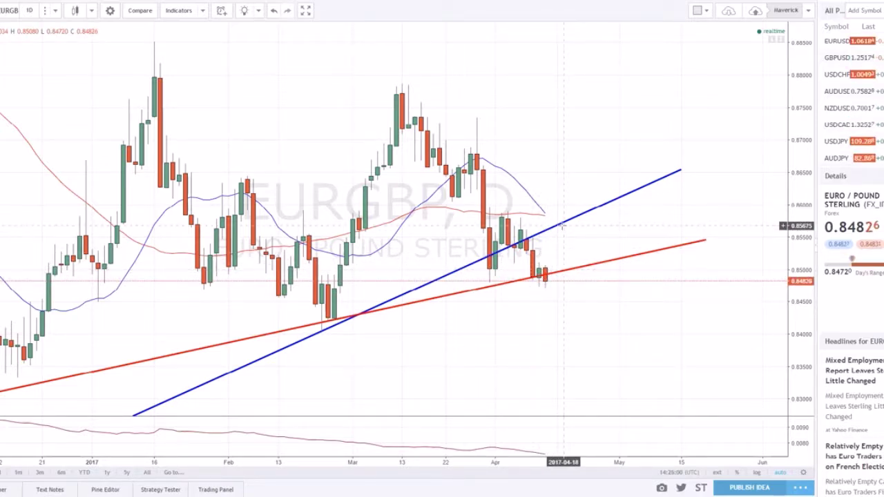
drag(420, 346, 600, 349)
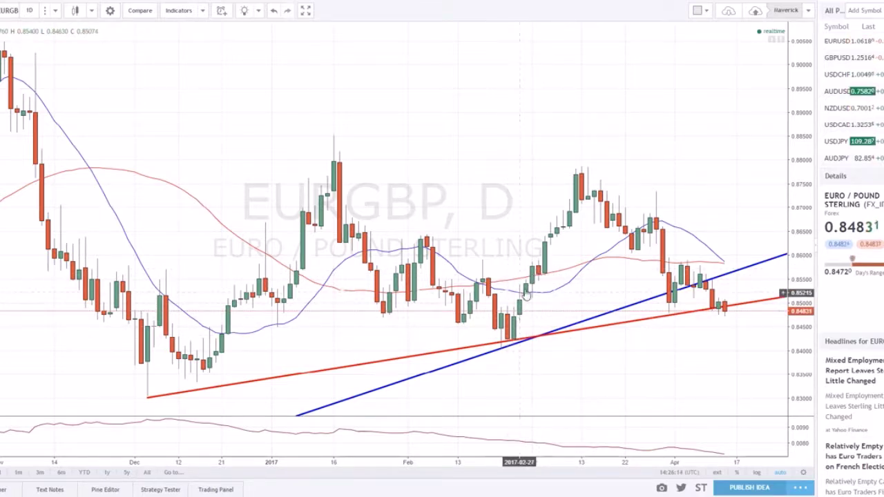
drag(624, 381, 549, 380)
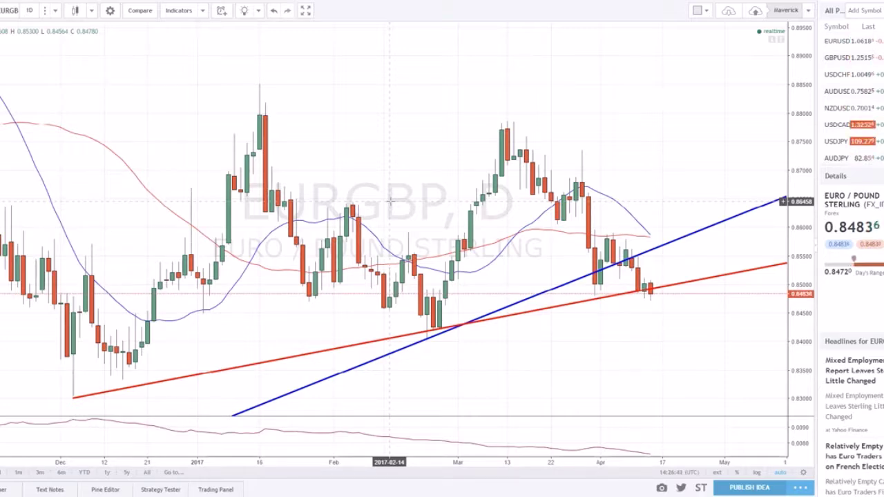
scroll(509, 331, down, 3)
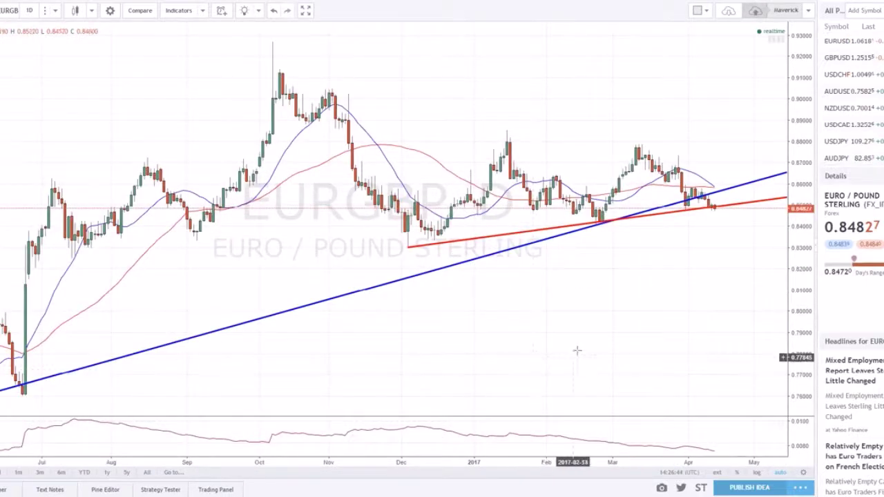
drag(576, 349, 478, 324)
scroll(478, 324, up, 3)
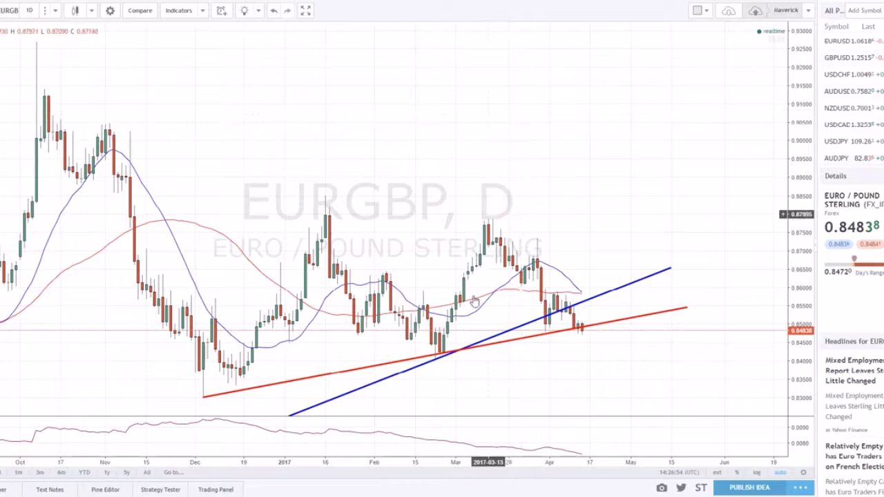
Switch the EURGBP chart to the 1-hour timeframe.
click(31, 10)
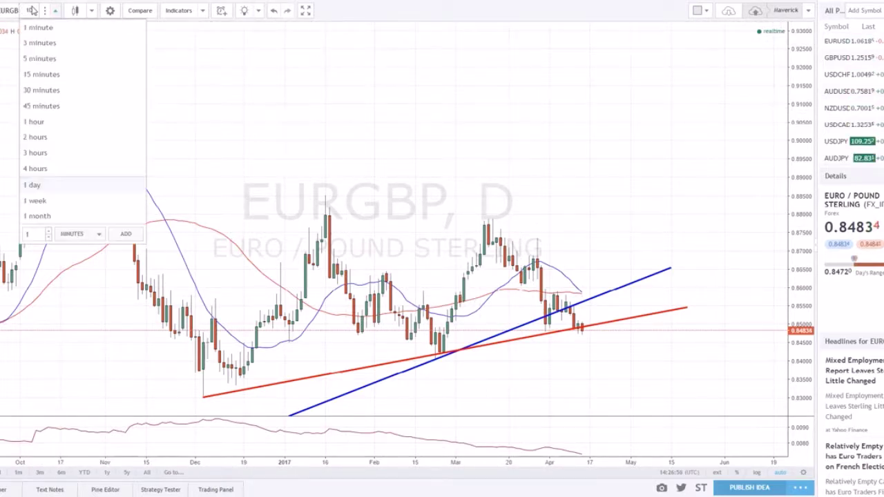
click(35, 122)
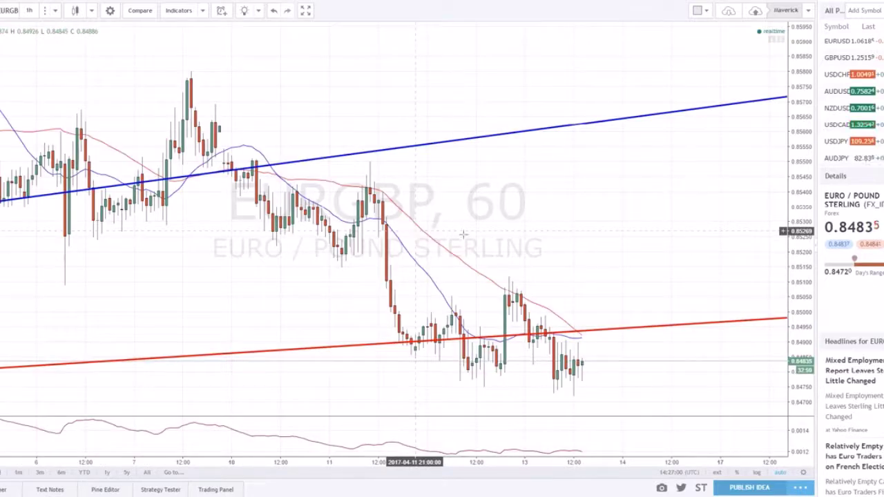
drag(551, 240, 469, 240)
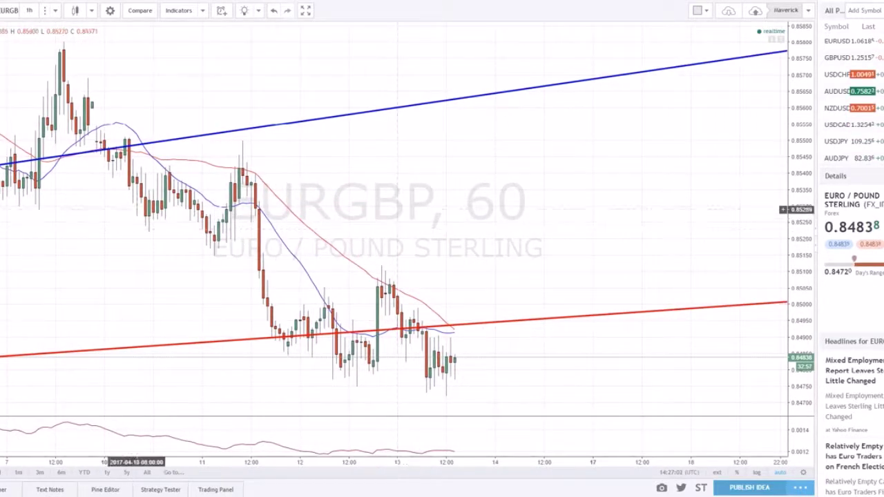
Draw a descending trend line from about 0.8550 on 2017-04-11 to about 0.8480 on 2017-04-13 and colour it black.
drag(242, 143, 275, 163)
mouse_move(426, 265)
mouse_down()
mouse_move(548, 380)
mouse_move(484, 364)
mouse_move(487, 369)
mouse_up()
click(311, 21)
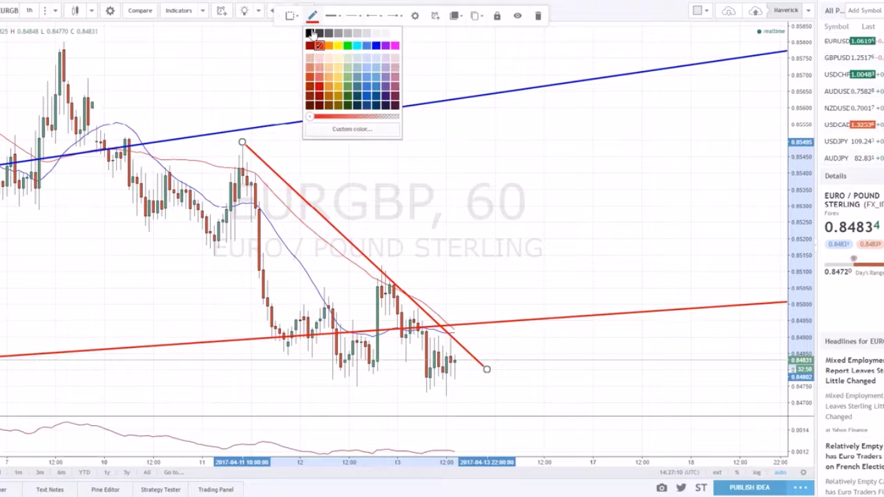
click(308, 33)
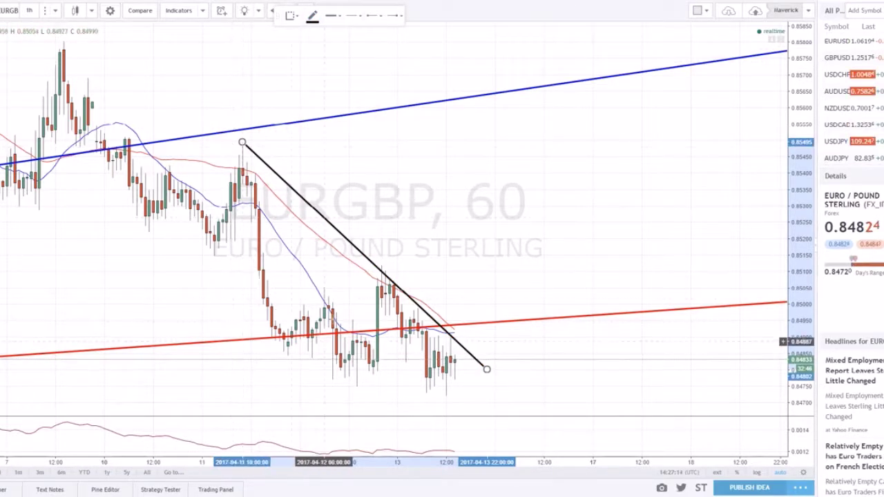
Draw a horizontal black support line from 2017-04-12 to 2017-04-13 and lower it to about 0.8471, just beneath the hourly lows.
click(316, 372)
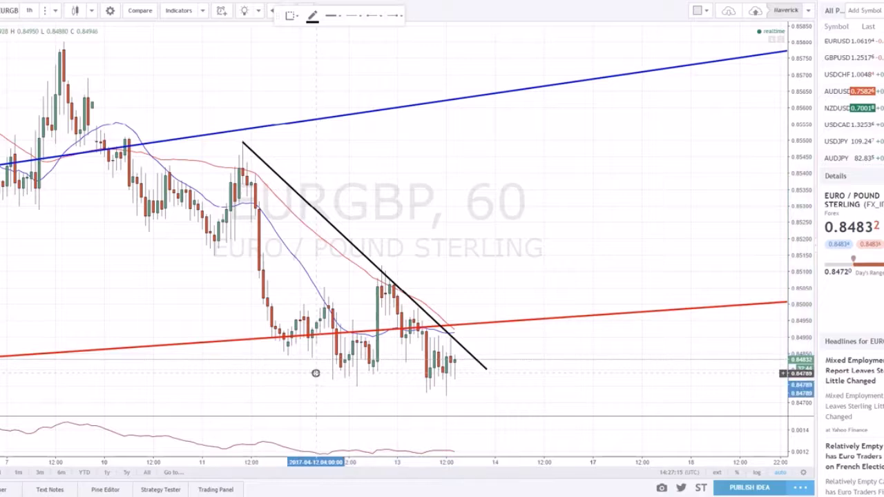
click(483, 373)
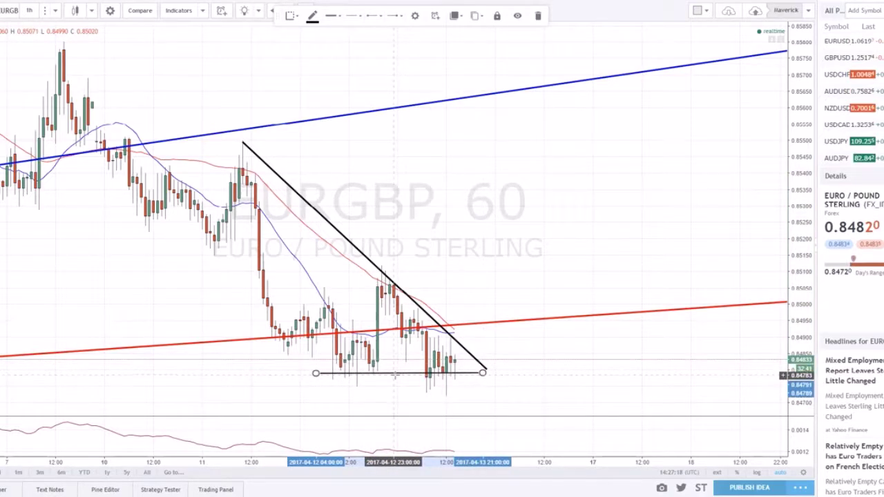
drag(387, 374, 395, 382)
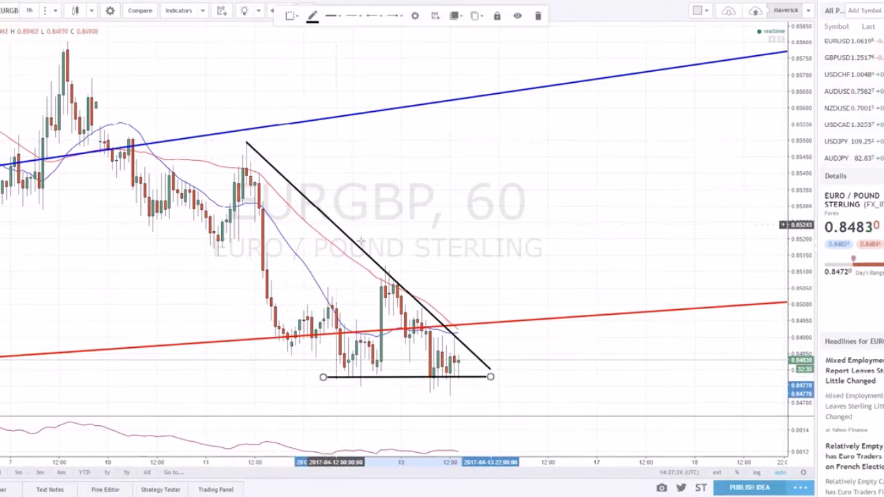
click(596, 370)
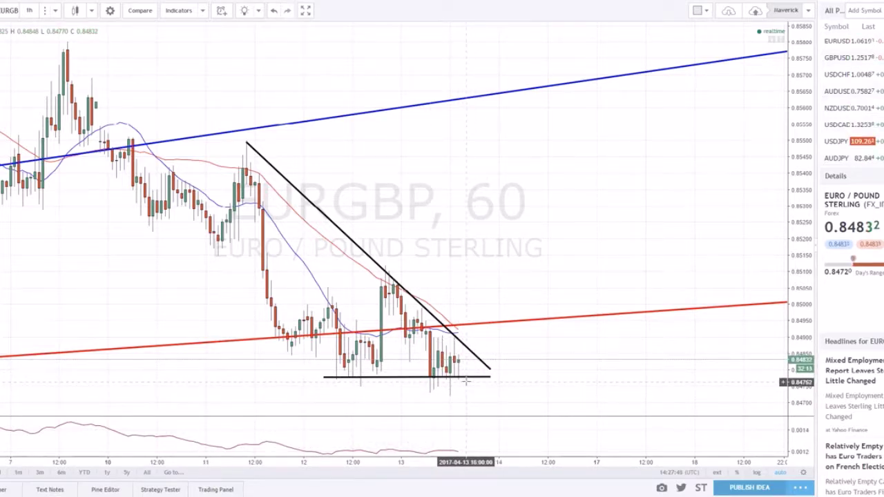
mouse_move(473, 384)
mouse_down()
mouse_move(463, 398)
mouse_move(471, 398)
mouse_up()
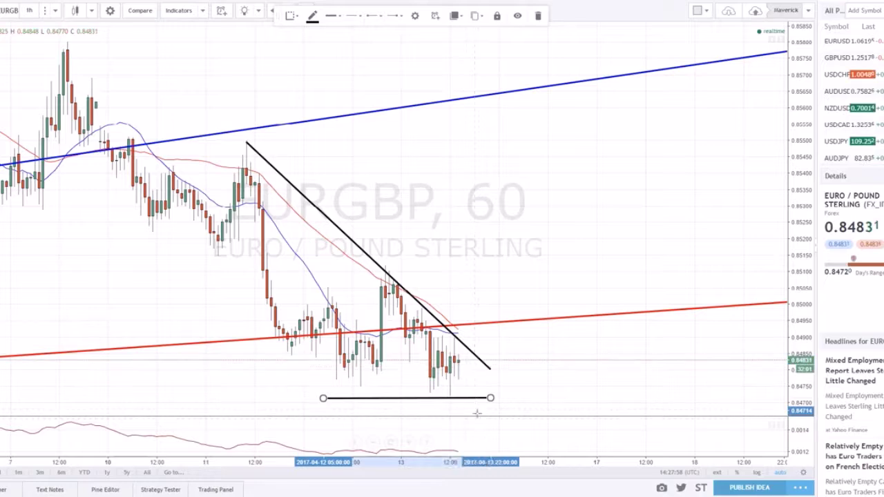
Switch the EURGBP chart to the 4-hour timeframe.
scroll(539, 456, down, 10)
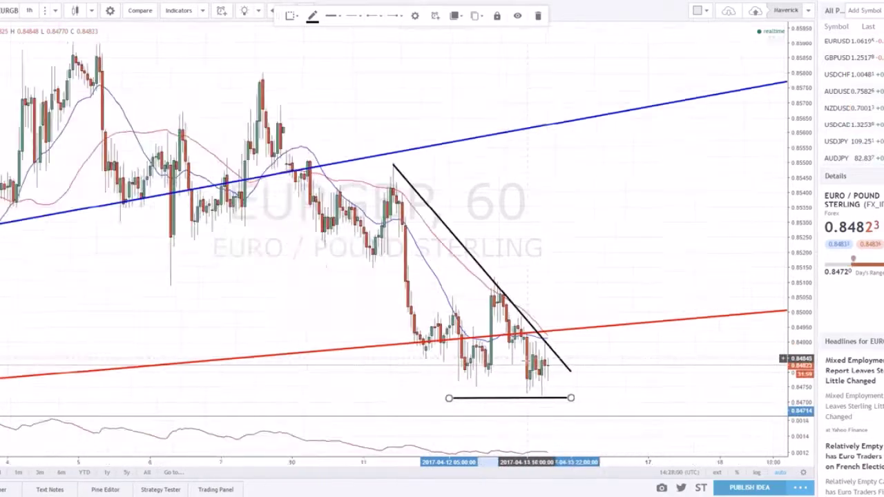
scroll(500, 355, down, 6)
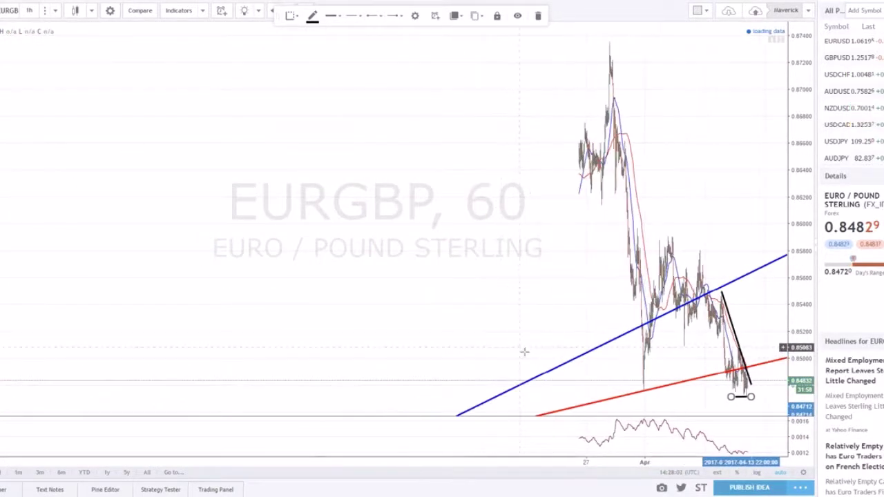
right_click(628, 333)
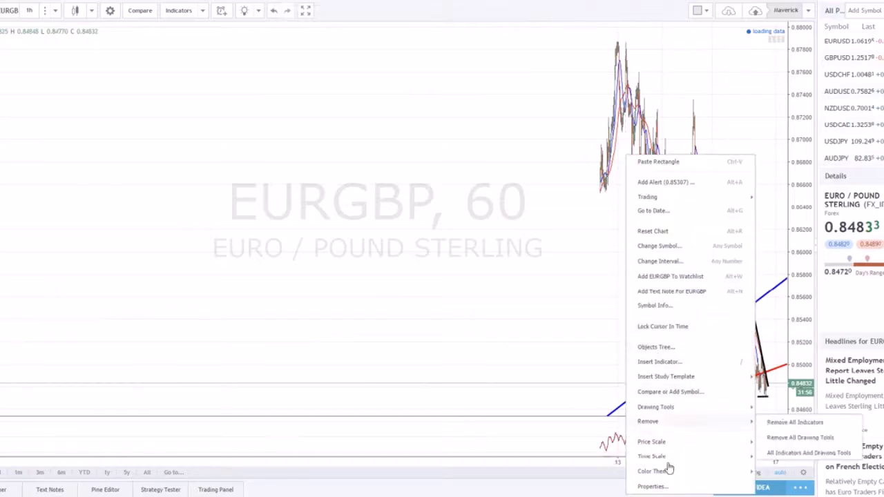
mouse_move(729, 445)
click(422, 242)
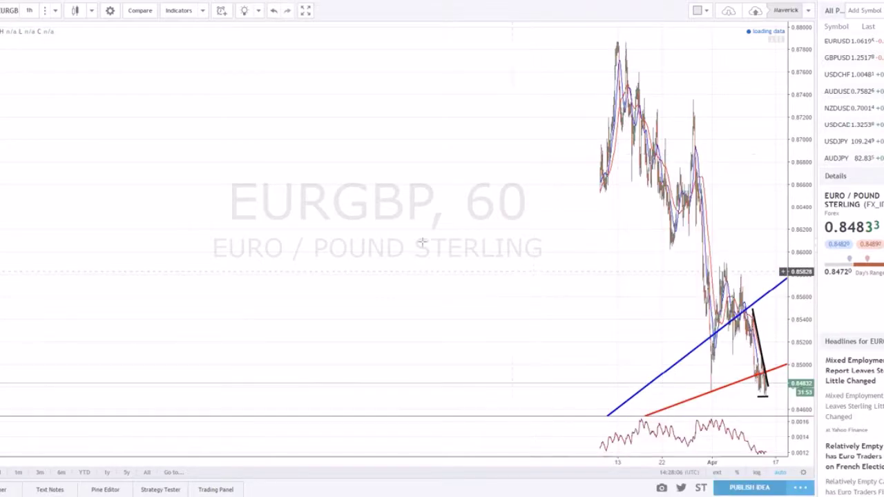
click(29, 10)
click(35, 169)
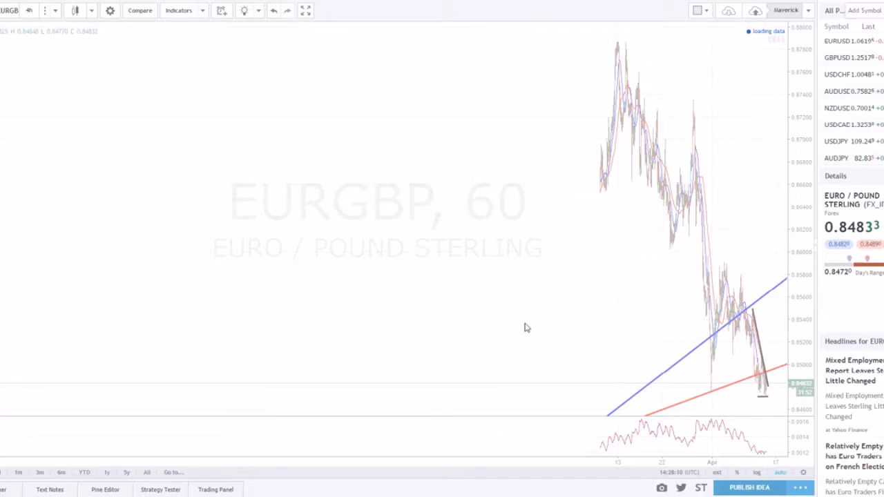
Draw a nearly horizontal black trend line from about 0.8403 on 2017-01-23 to about 0.8413 on 2017-06-05, under the February low.
scroll(569, 345, up, 5)
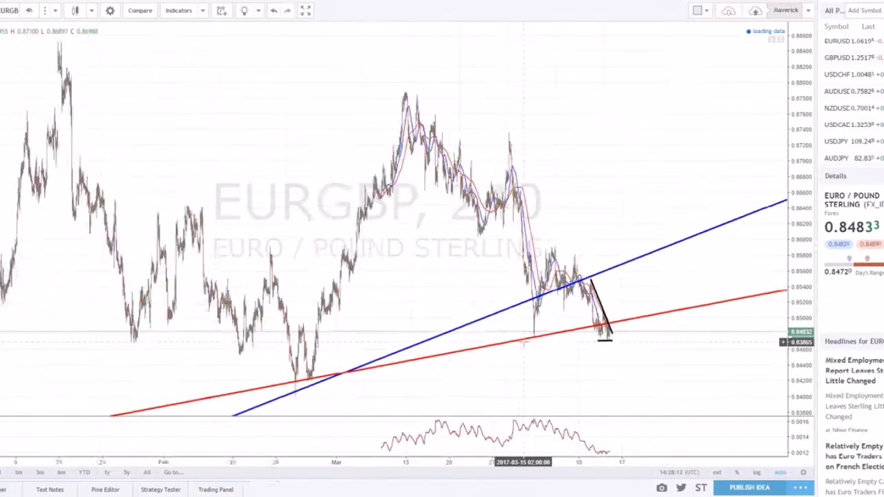
key(alt+t)
scroll(256, 379, down, 5)
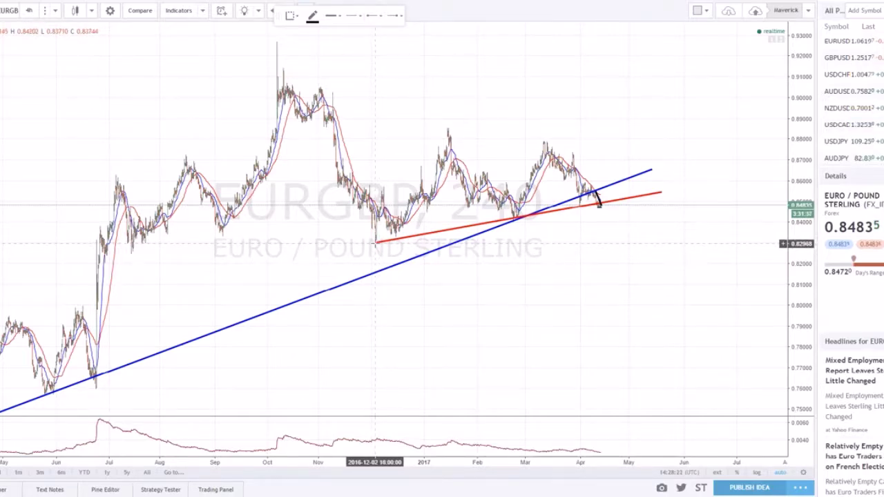
click(463, 221)
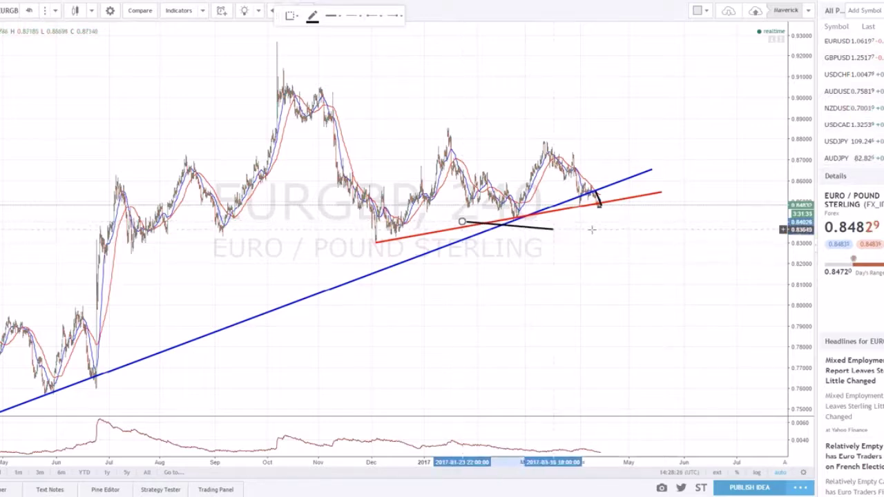
click(688, 220)
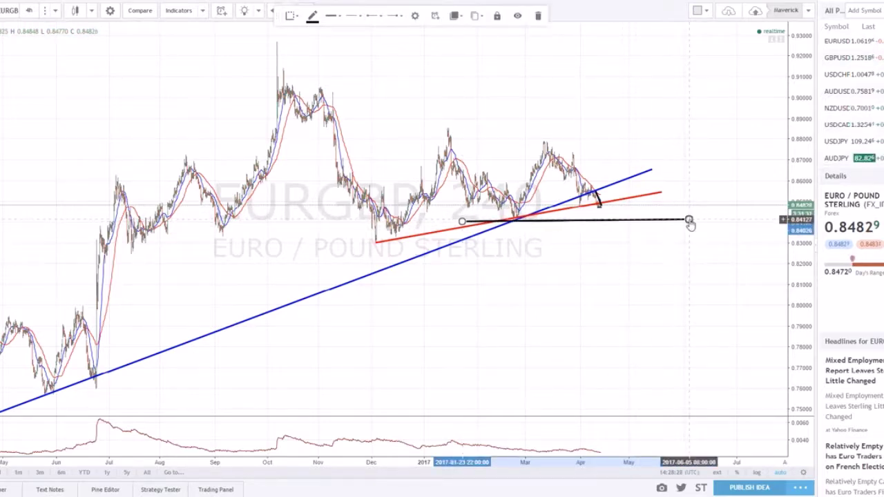
Delete the long, nearly horizontal black line beneath the February low on the 4-hour chart.
scroll(631, 224, up, 5)
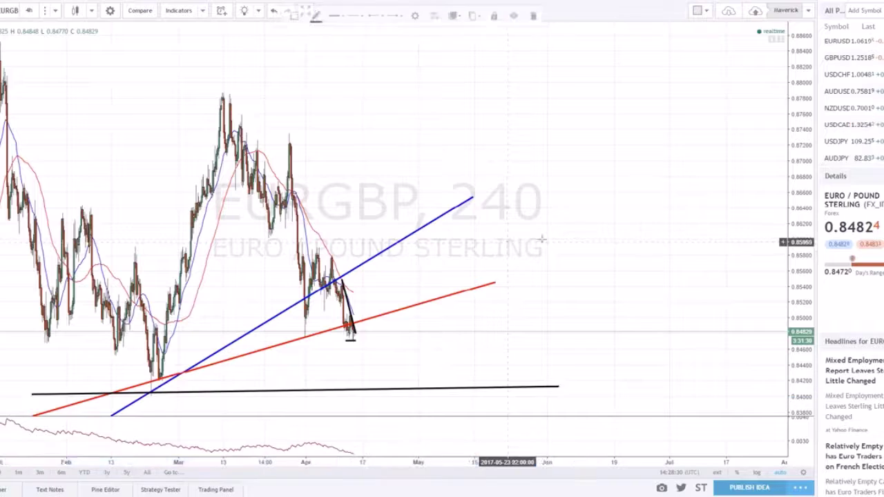
drag(539, 237, 627, 269)
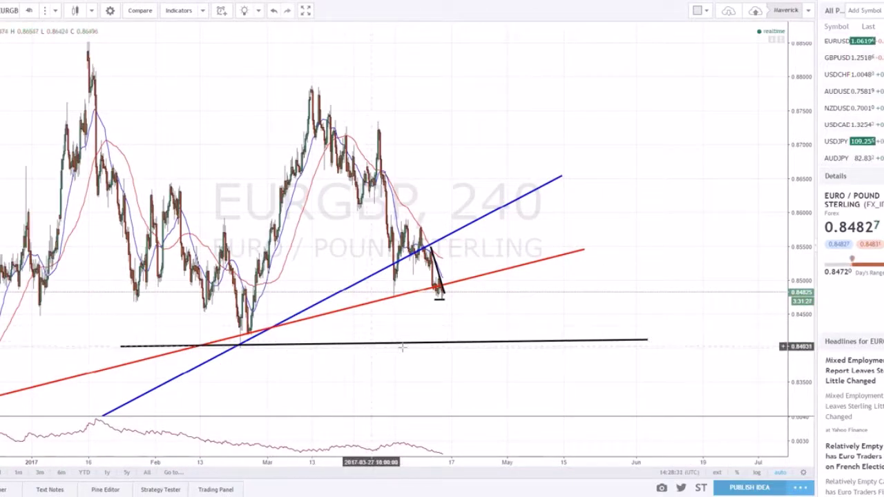
click(425, 345)
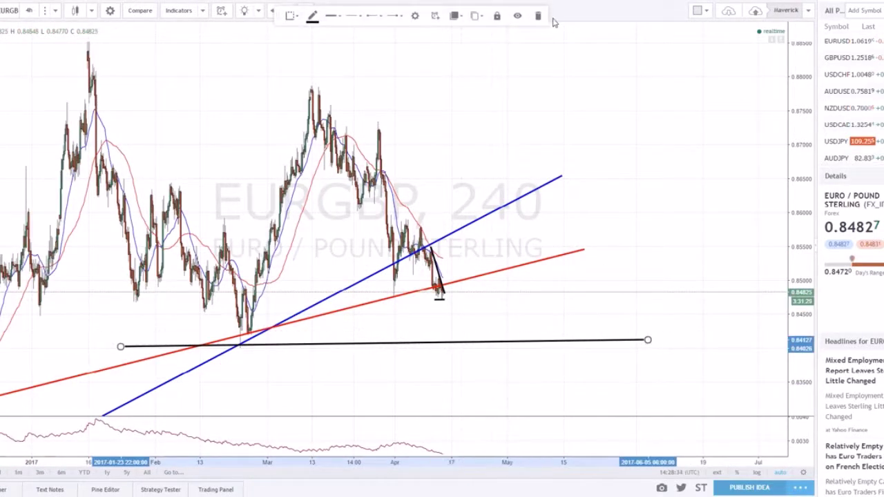
click(539, 16)
Return the EURGBP chart to the 1-hour timeframe.
scroll(369, 282, up, 5)
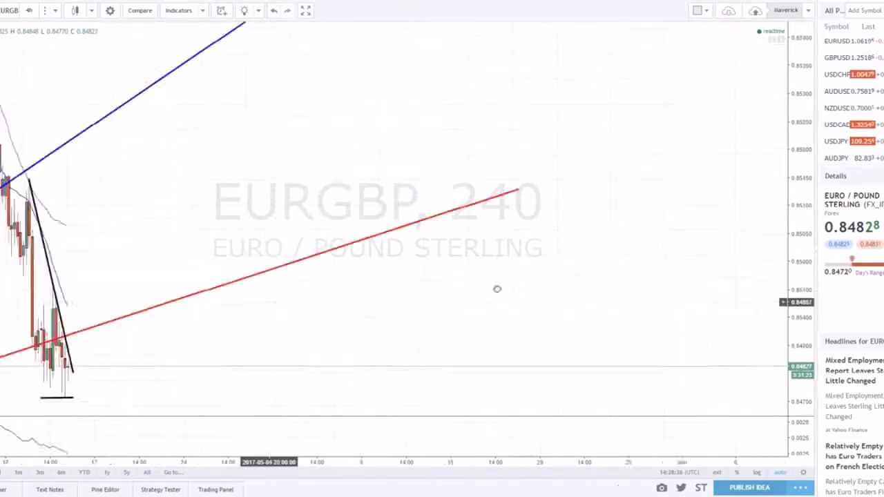
scroll(339, 302, down, 3)
click(29, 12)
click(38, 124)
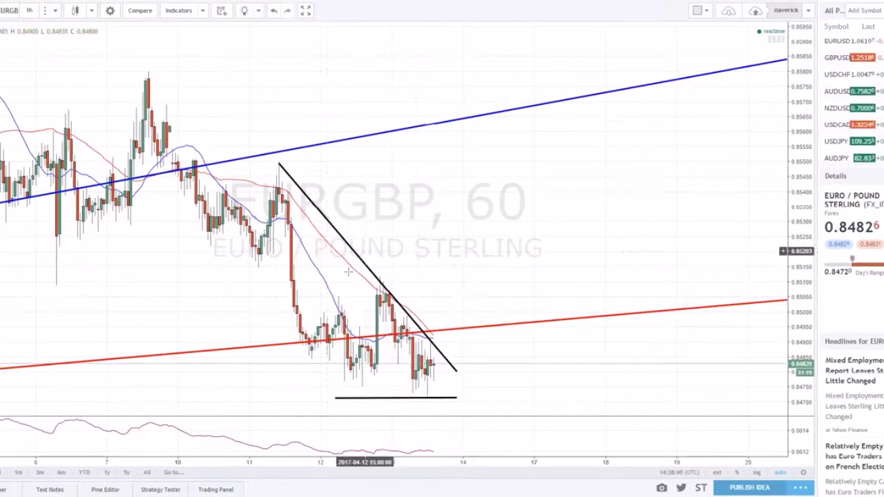
Raise the short horizontal black support line to about 0.8477 so it runs along the recent hourly lows.
click(391, 398)
drag(391, 398, 389, 385)
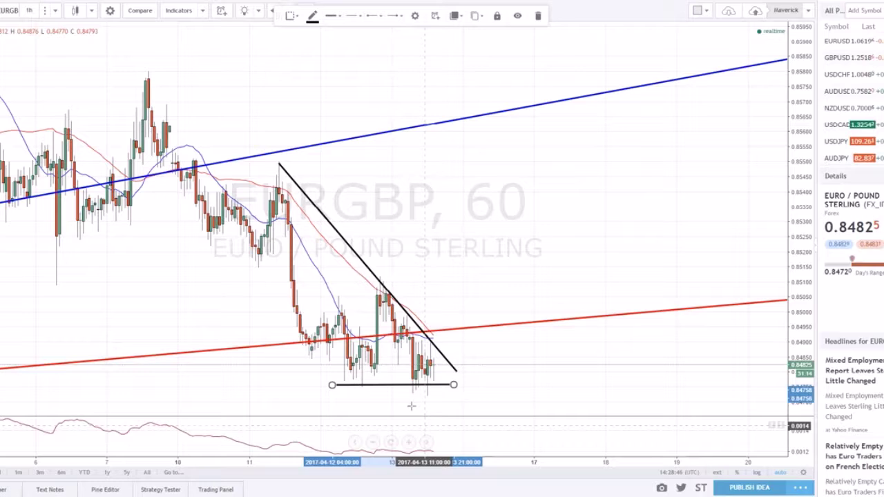
drag(394, 384, 394, 382)
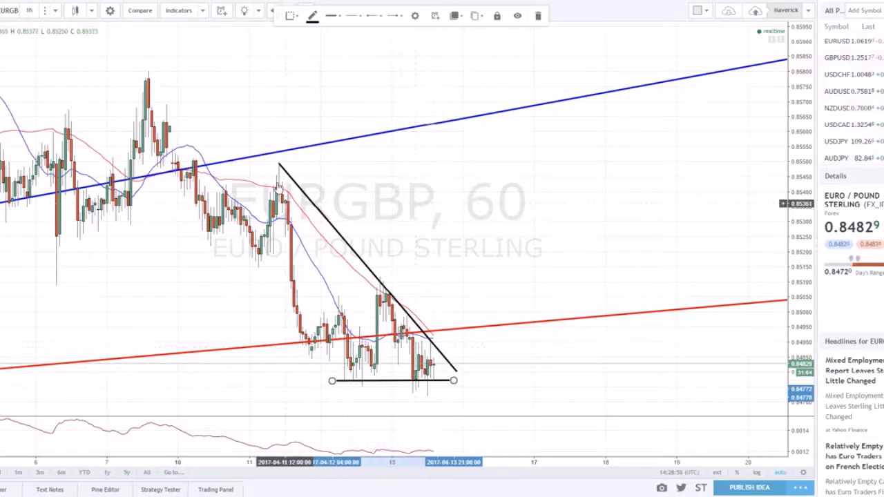
Delete the descending black trend line and the short horizontal black support line from the hourly chart.
click(527, 368)
scroll(527, 369, up, 3)
scroll(529, 367, down, 6)
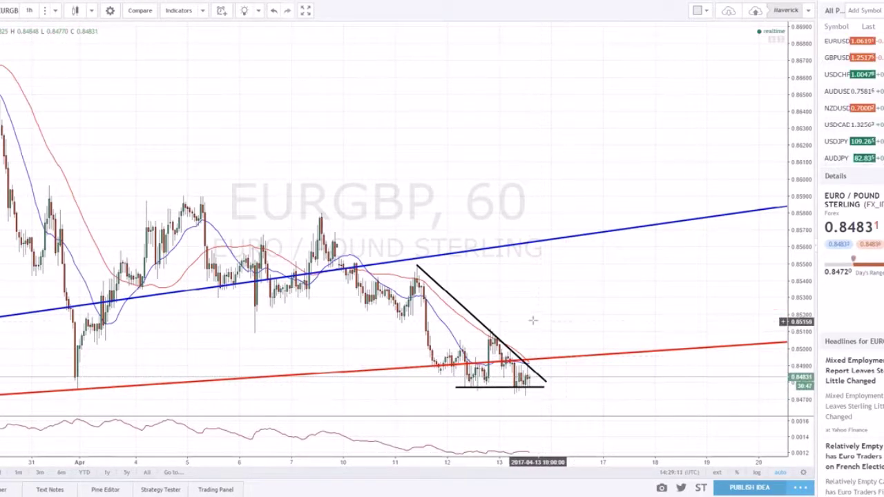
click(466, 312)
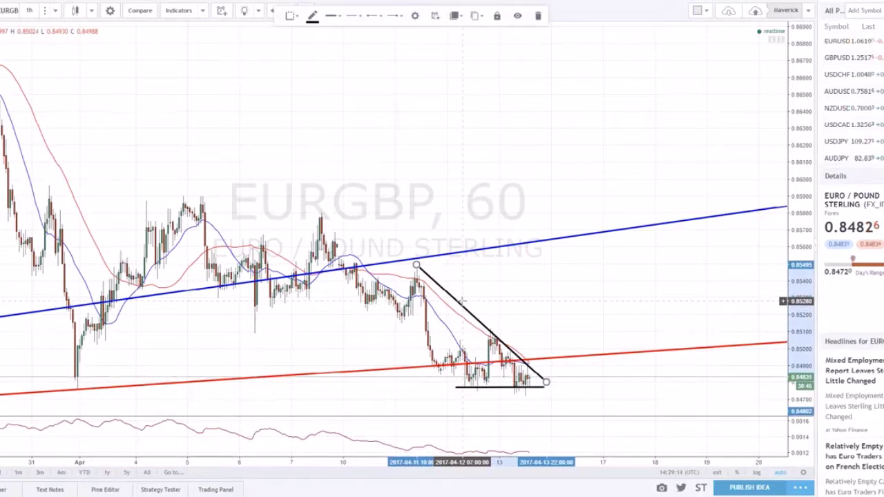
key(Delete)
click(497, 387)
key(Delete)
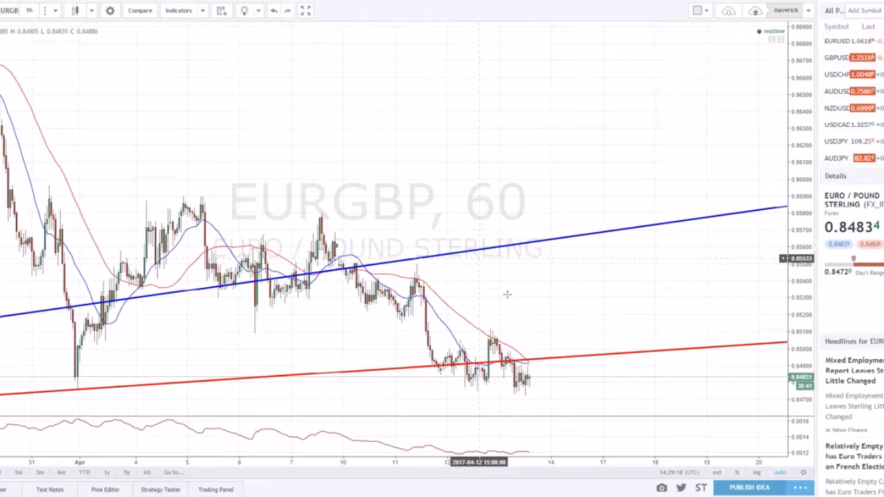